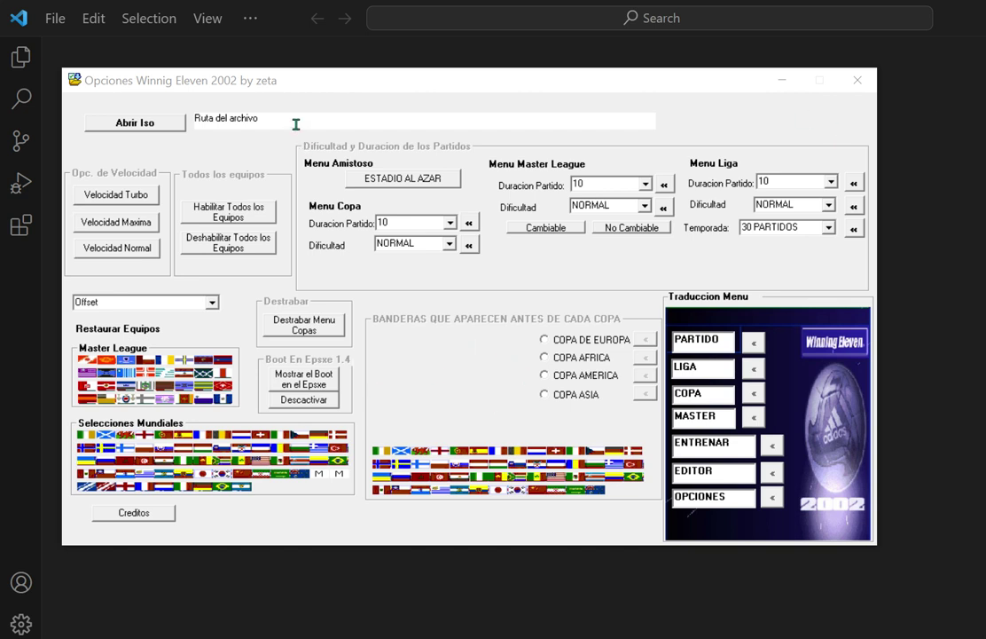
{"action": "left_click_drag", "start_coordinate": [337, 85], "coordinate": [364, 101]}
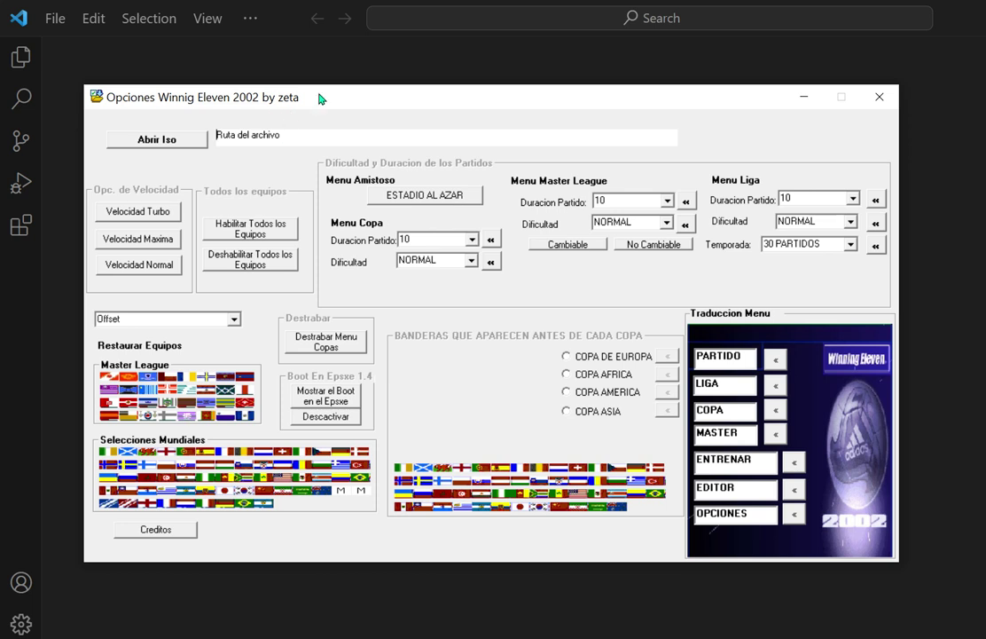
{"action": "left_click_drag", "start_coordinate": [367, 102], "coordinate": [351, 90]}
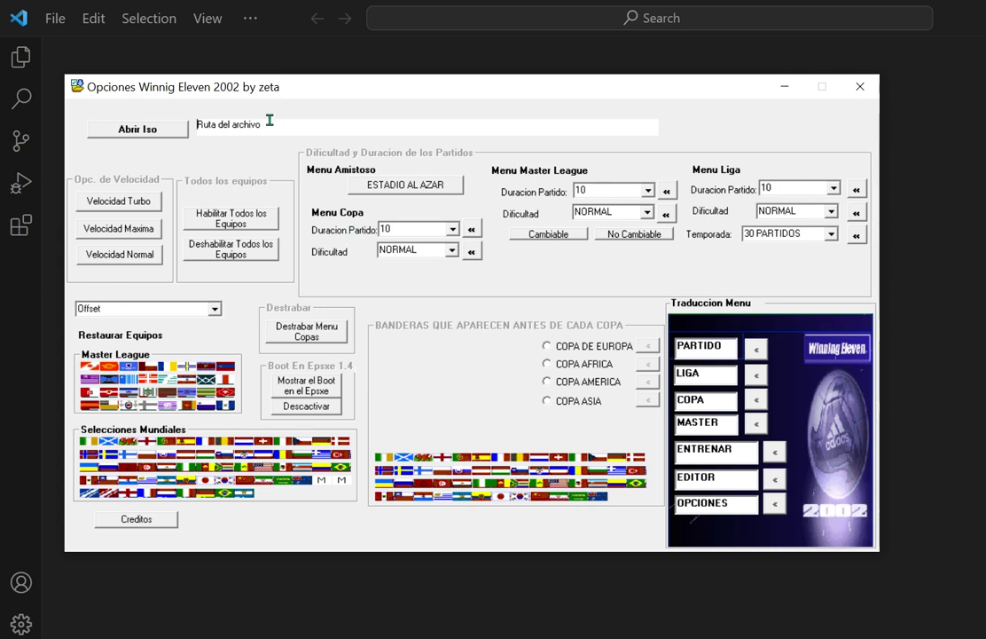
{"action": "left_click_drag", "start_coordinate": [342, 86], "coordinate": [365, 86]}
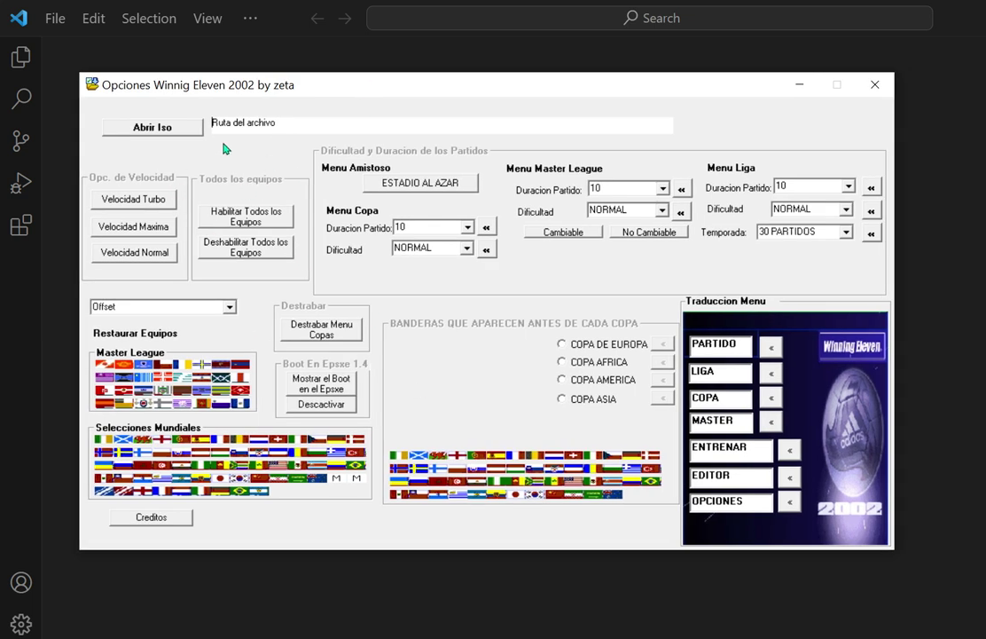
{"action": "left_click", "coordinate": [189, 129]}
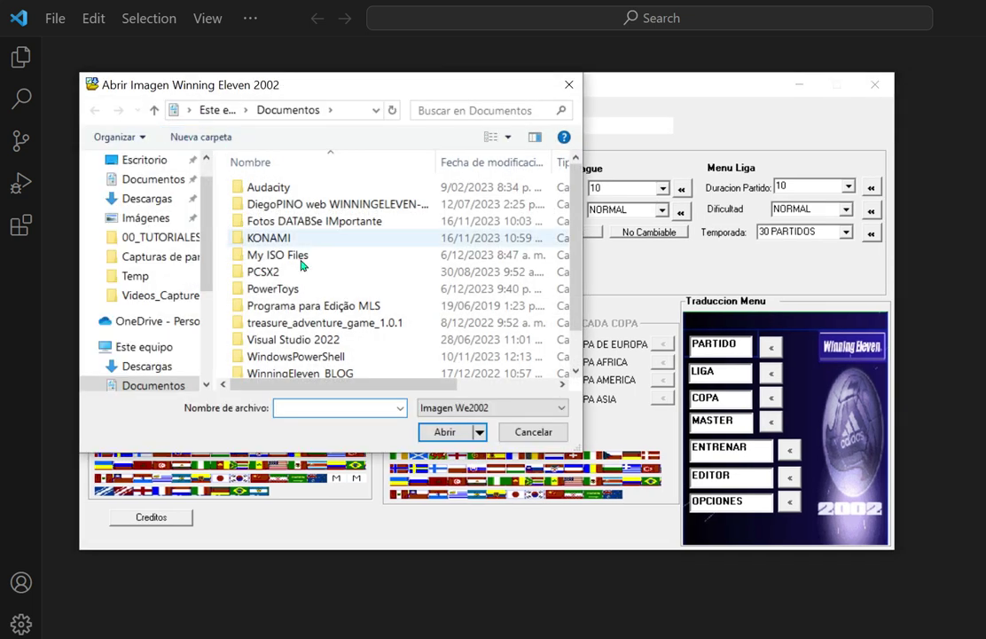
{"action": "left_click", "coordinate": [529, 433]}
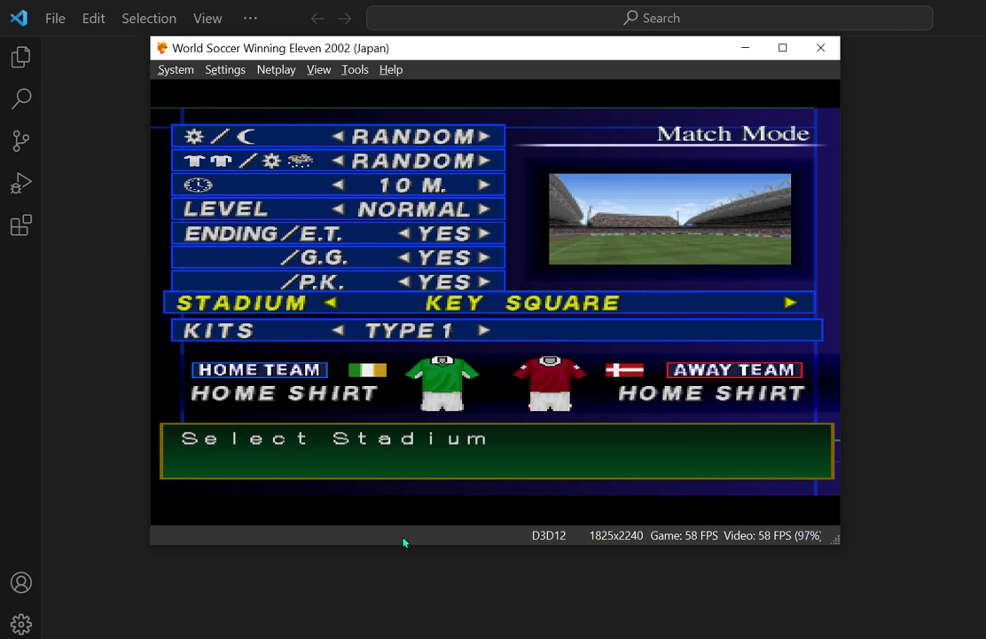
Set the match level to HARD in the game's Match Mode settings.
{"action": "key", "text": "Down"}
{"action": "key", "text": "Up"}
{"action": "key", "text": "Up"}
{"action": "key", "text": "Up"}
{"action": "key", "text": "Up"}
{"action": "key", "text": "Up"}
{"action": "key", "text": "Up"}
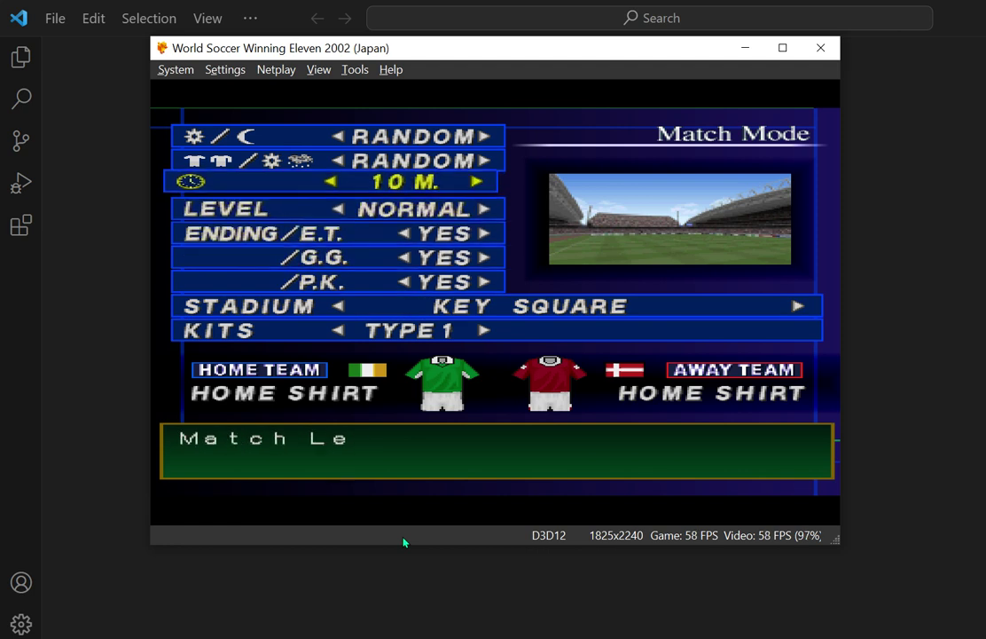
{"action": "key", "text": "Down"}
{"action": "key", "text": "Right"}
{"action": "key", "text": "Left"}
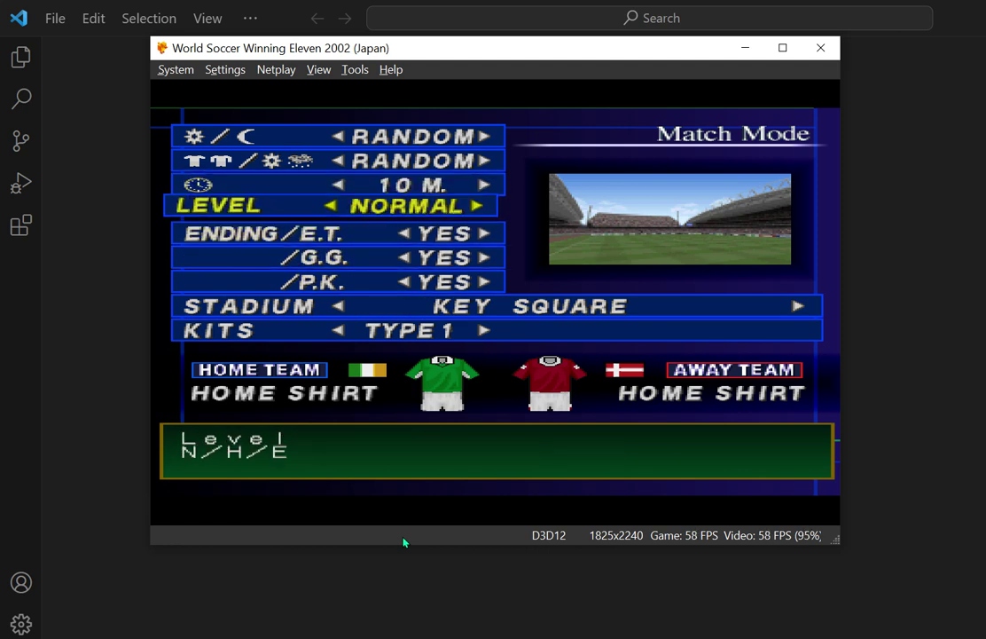
{"action": "key", "text": "Right"}
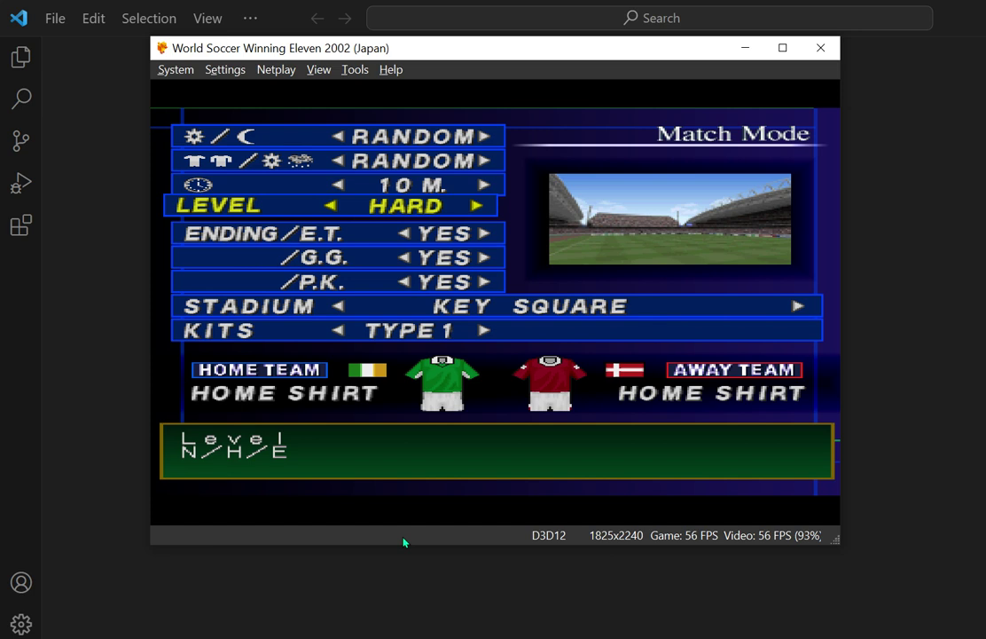
Review the remaining Match Mode settings, from match length through extra time and stadium to kits.
{"action": "key", "text": "Up"}
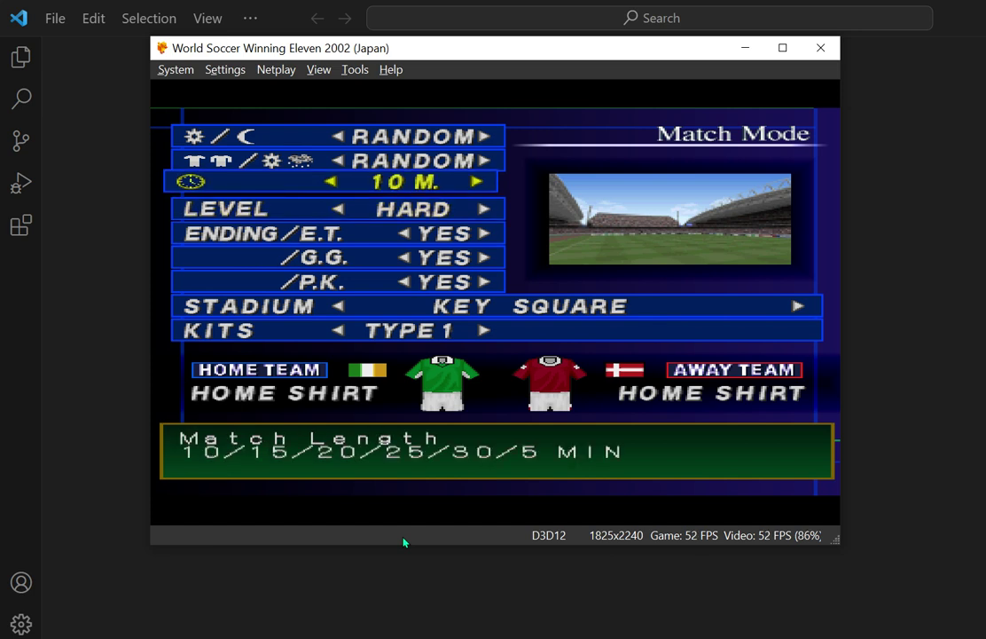
{"action": "key", "text": "Down"}
{"action": "key", "text": "Down"}
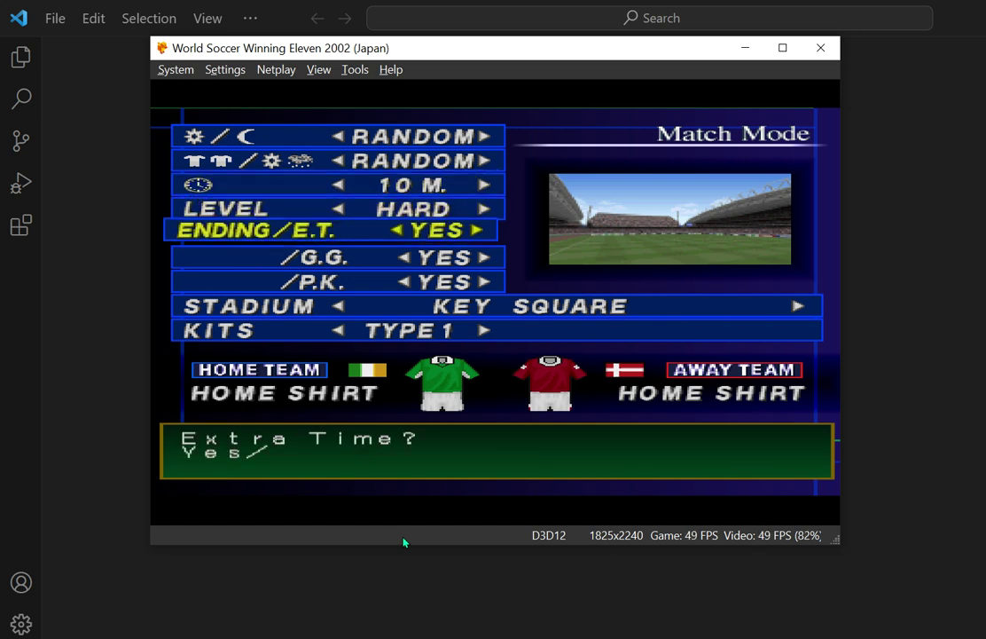
{"action": "key", "text": "Down"}
{"action": "key", "text": "Up"}
{"action": "key", "text": "Down"}
{"action": "key", "text": "Down"}
{"action": "key", "text": "Down"}
{"action": "key", "text": "Down"}
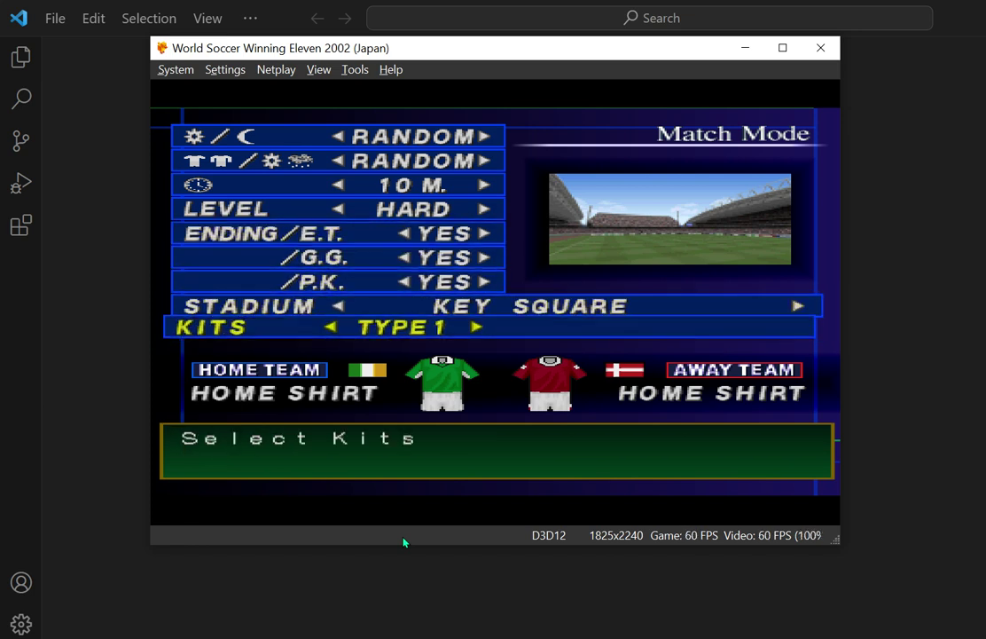
Look through the national and club teams offered in the home team selection.
{"action": "key", "text": "Return"}
{"action": "key", "text": "Right"}
{"action": "key", "text": "Right"}
{"action": "key", "text": "Right"}
{"action": "key", "text": "Right"}
{"action": "key", "text": "Right"}
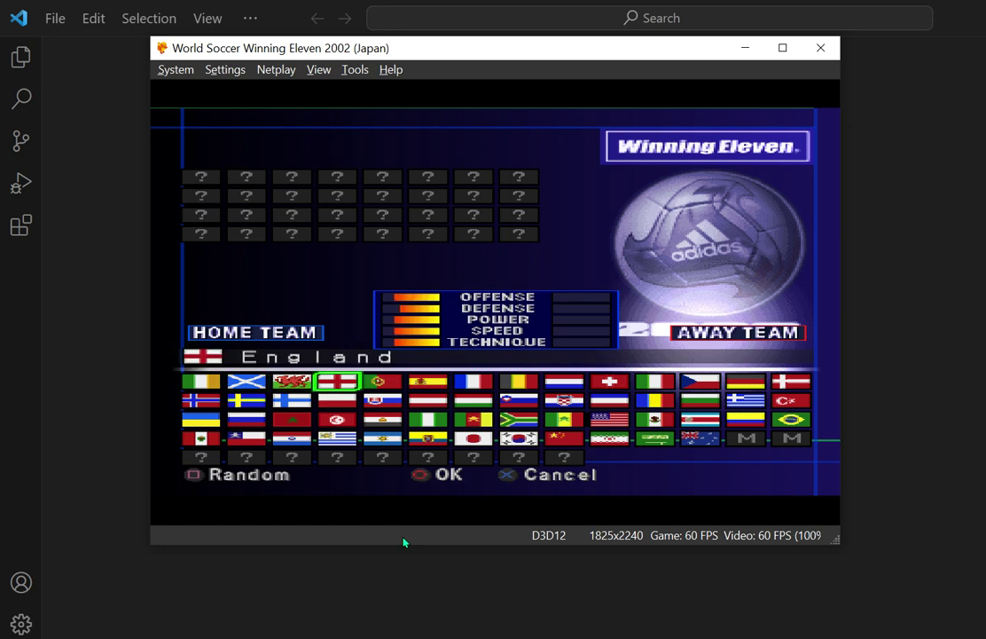
{"action": "key", "text": "Down"}
{"action": "key", "text": "Down"}
{"action": "key", "text": "Left"}
{"action": "key", "text": "Up"}
{"action": "key", "text": "Left"}
{"action": "key", "text": "Up"}
{"action": "key", "text": "Right"}
{"action": "key", "text": "Right"}
{"action": "key", "text": "Right"}
{"action": "key", "text": "Down"}
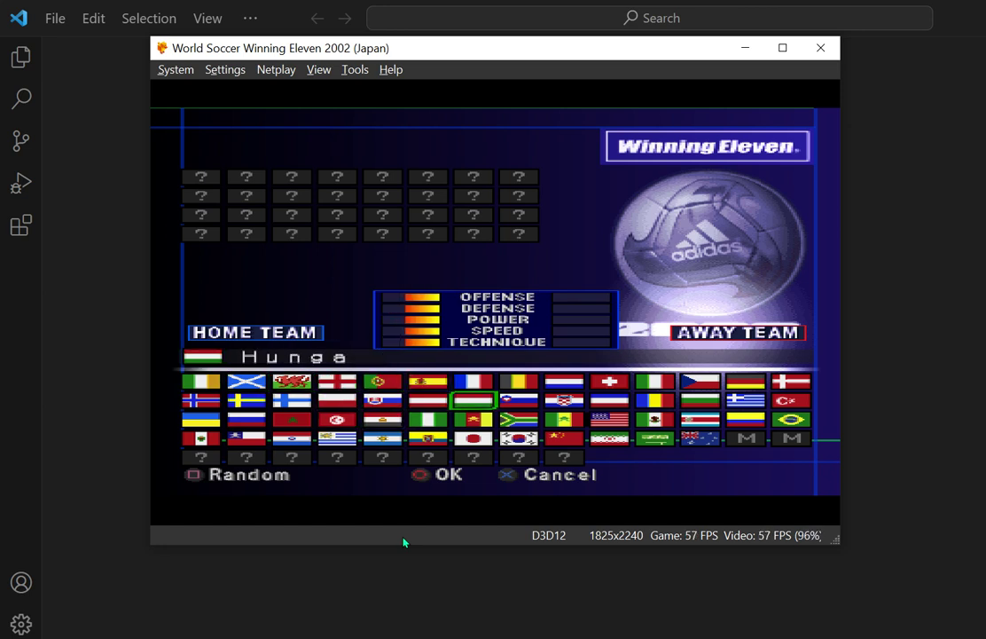
Back out of the match setup to the game's main menu and highlight MASTER.
{"action": "key", "text": "Return"}
{"action": "key", "text": "BackSpace"}
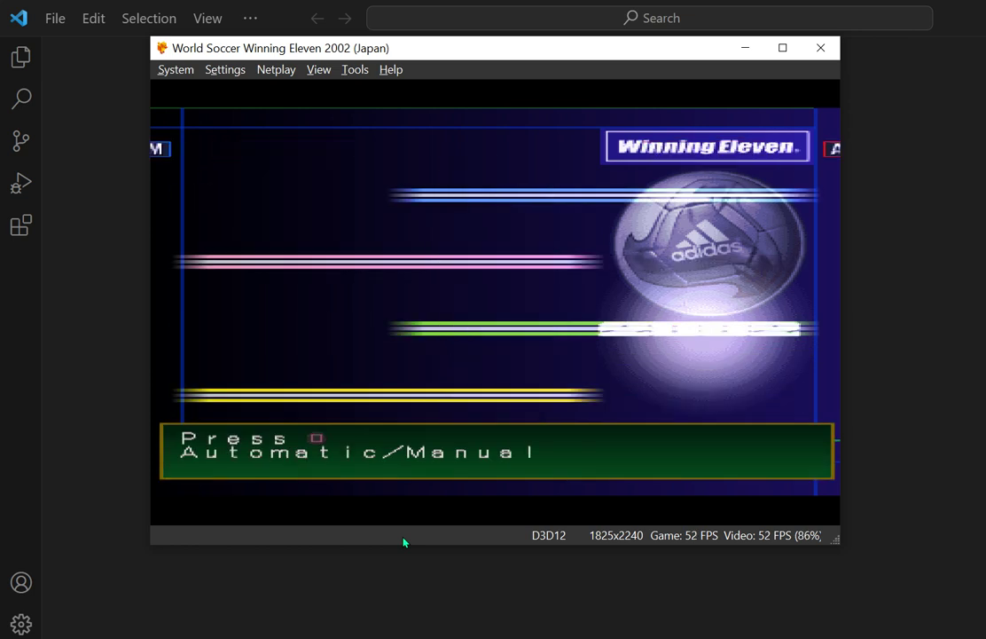
{"action": "key", "text": "BackSpace"}
{"action": "key", "text": "Down"}
{"action": "key", "text": "Down"}
{"action": "key", "text": "Down"}
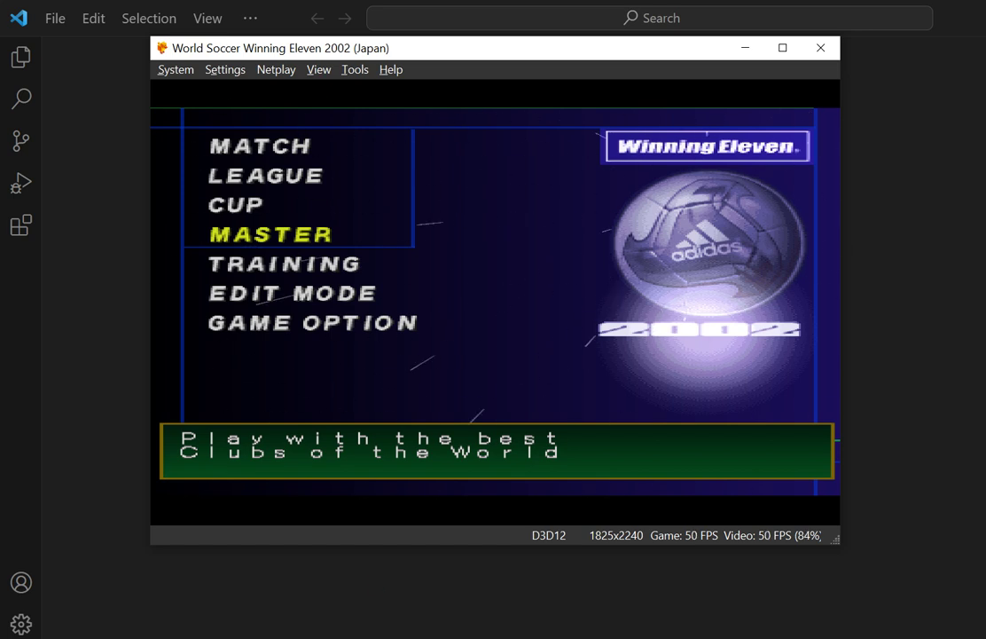
Switch to Notepad and read the options program's feature description and credits in Leeme.txt.
{"action": "left_click", "coordinate": [532, 621]}
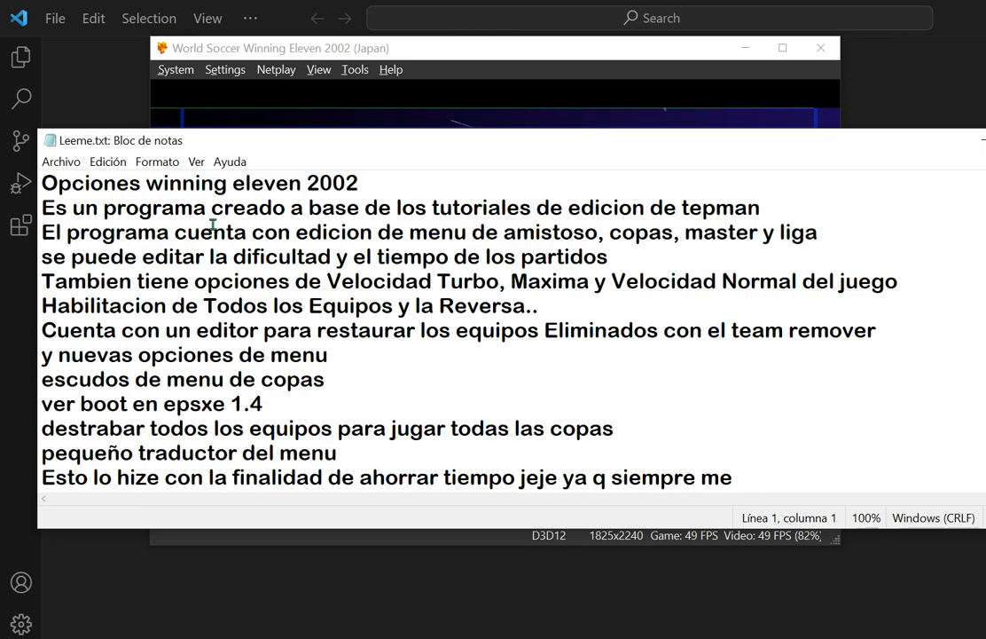
{"action": "left_click_drag", "start_coordinate": [276, 151], "coordinate": [309, 147]}
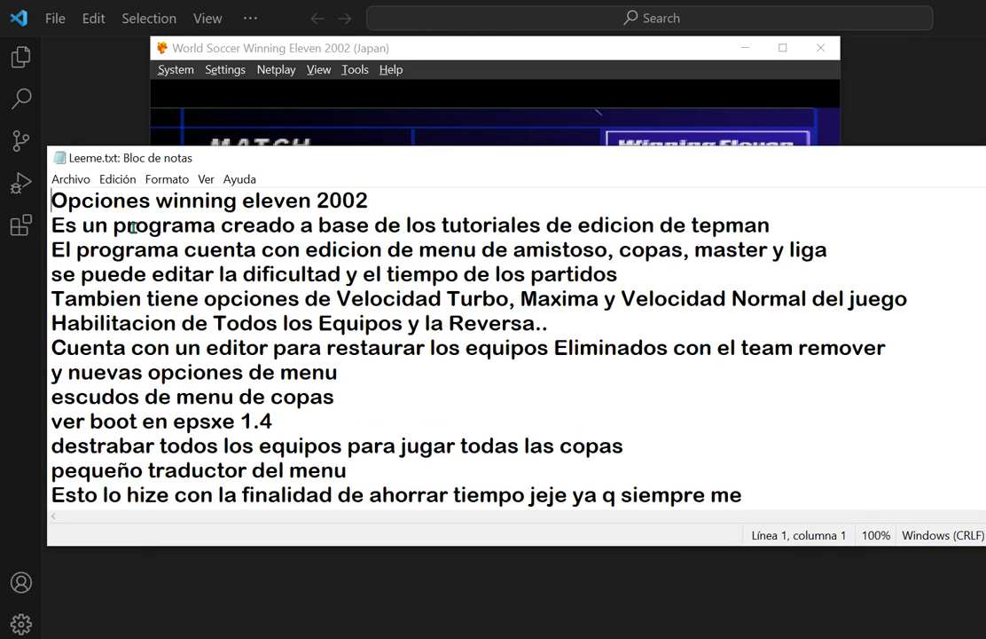
{"action": "left_click_drag", "start_coordinate": [319, 225], "coordinate": [356, 226]}
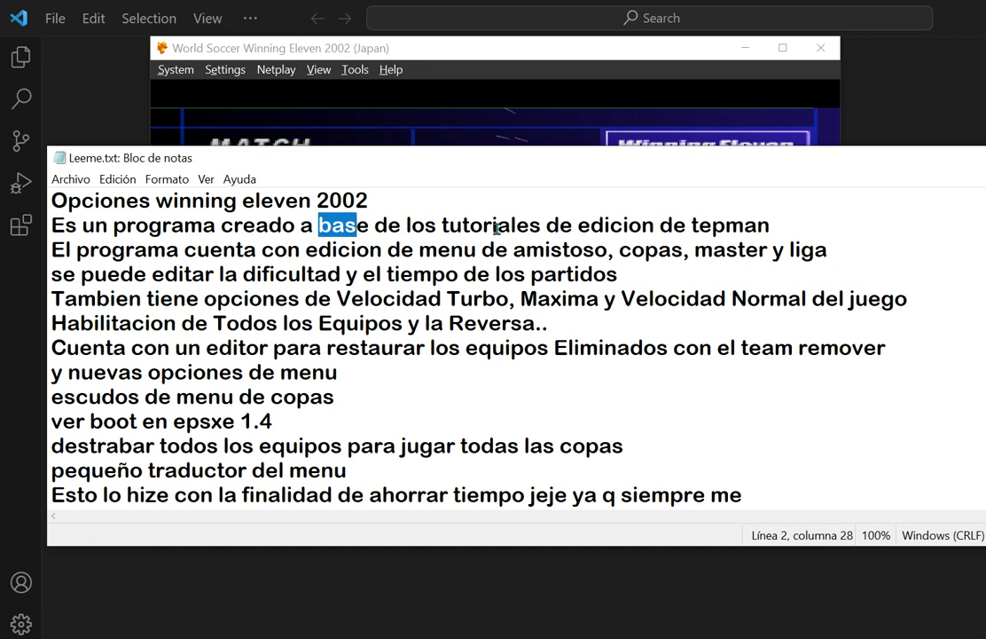
{"action": "left_click_drag", "start_coordinate": [591, 225], "coordinate": [757, 226]}
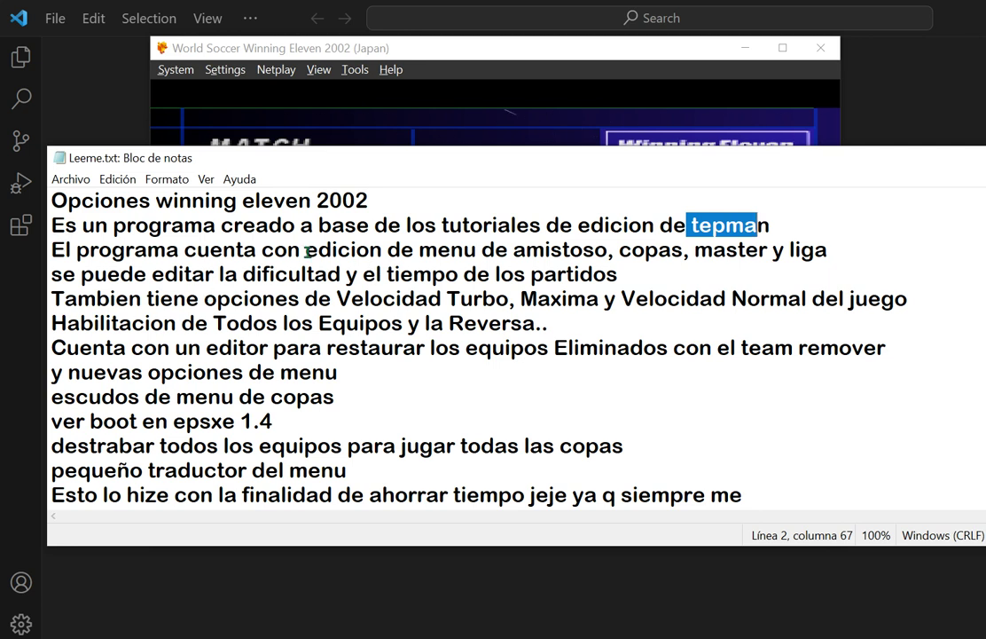
{"action": "left_click_drag", "start_coordinate": [551, 251], "coordinate": [767, 252]}
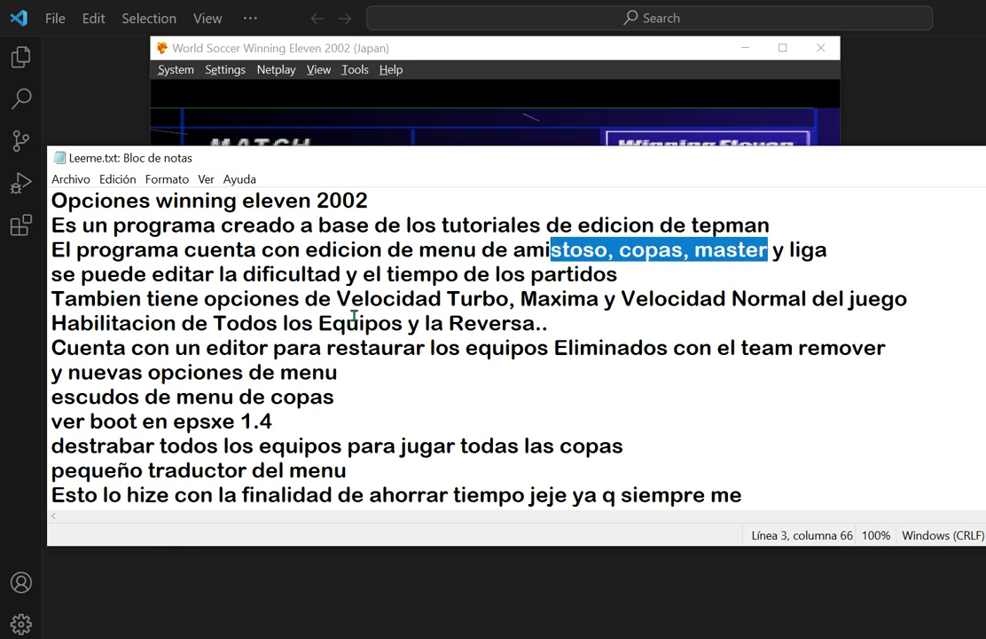
{"action": "left_click_drag", "start_coordinate": [452, 164], "coordinate": [443, 164]}
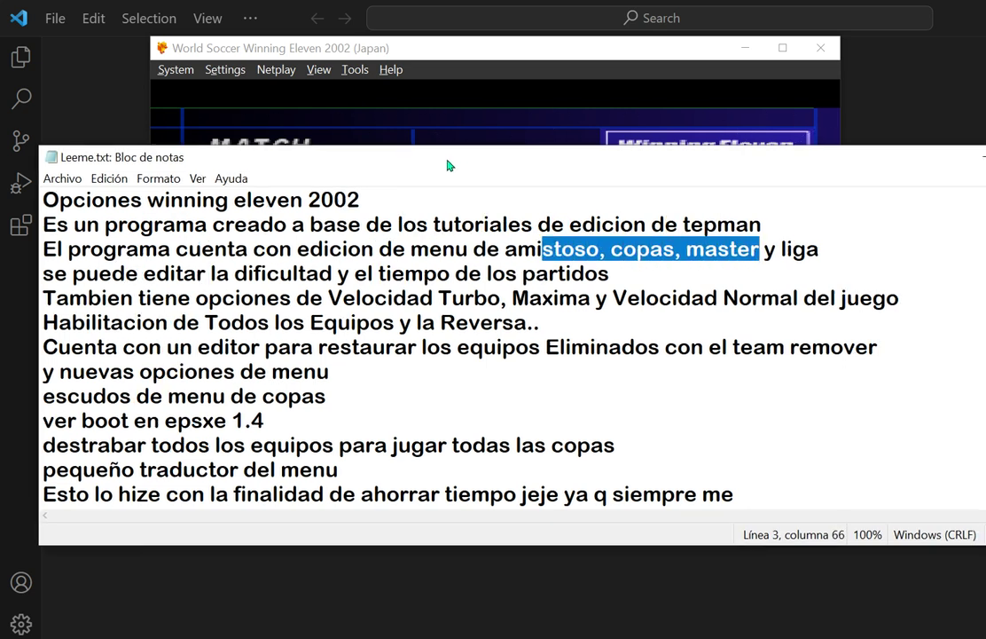
{"action": "scroll", "coordinate": [342, 353], "scroll_direction": "down", "scroll_amount": 3}
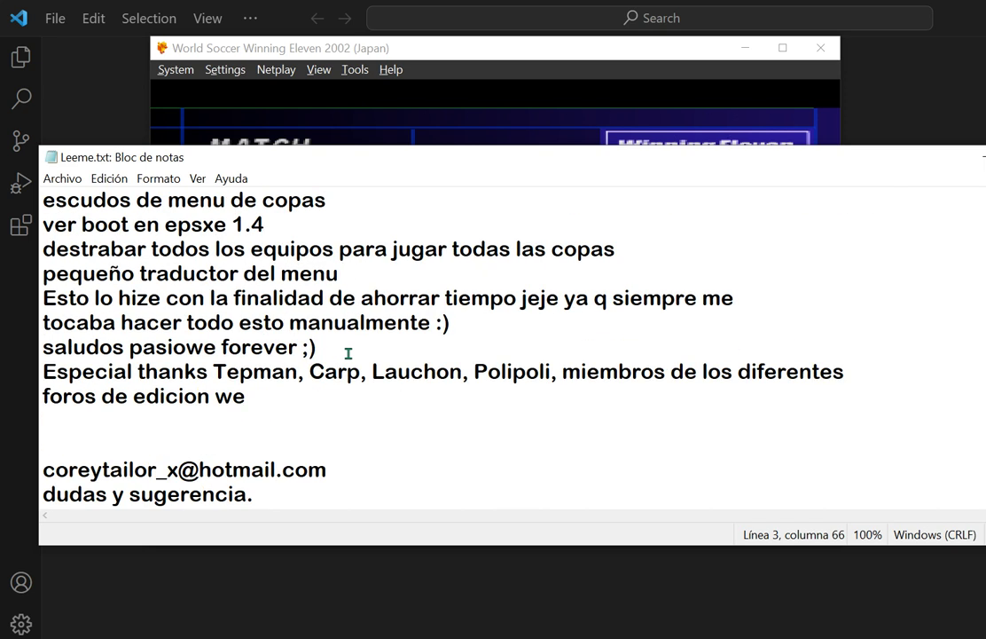
{"action": "scroll", "coordinate": [339, 353], "scroll_direction": "up", "scroll_amount": 3}
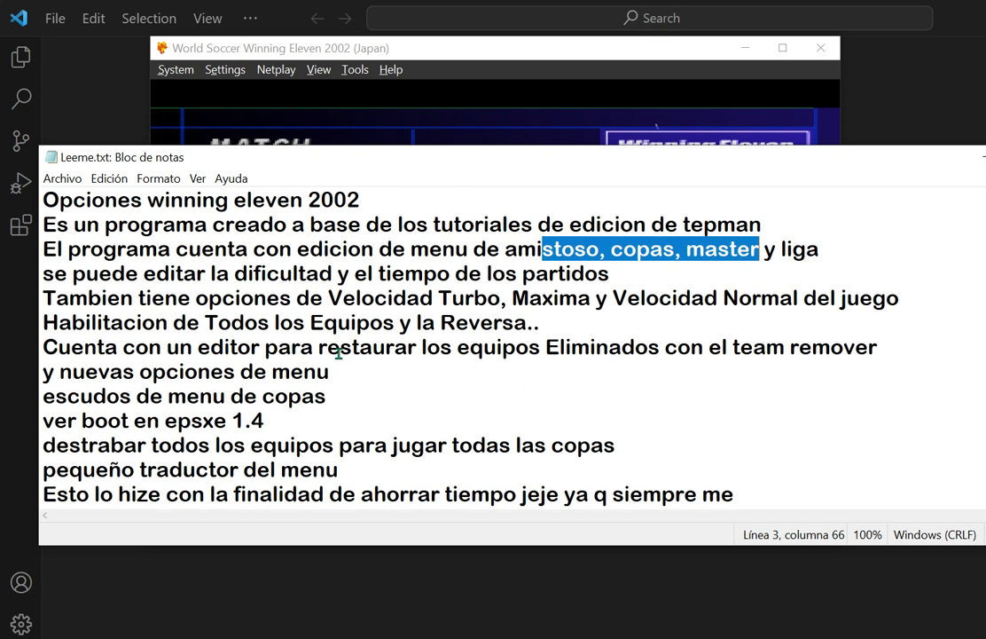
{"action": "scroll", "coordinate": [338, 352], "scroll_direction": "down", "scroll_amount": 1}
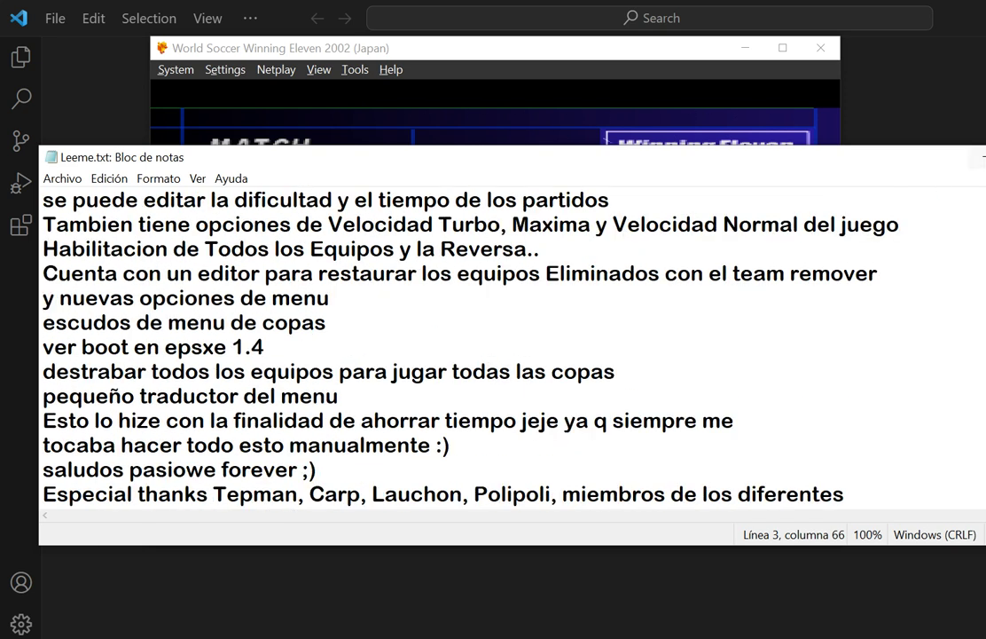
{"action": "key", "text": "alt+F4"}
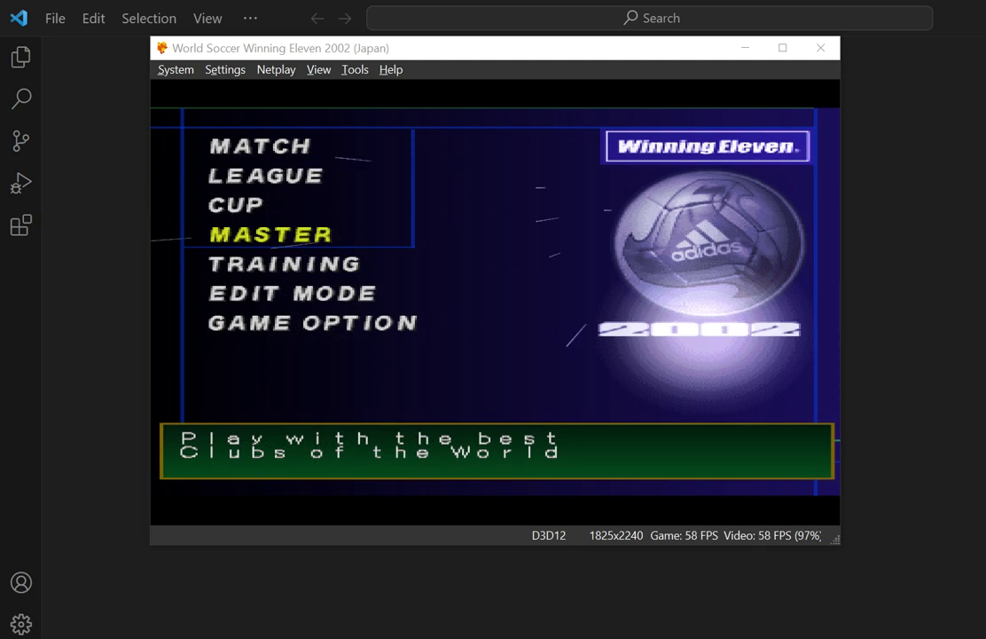
Close the World Soccer Winning Eleven 2002 emulator window and bring the Opciones Winnig Eleven 2002 editor into clear view.
{"action": "left_click_drag", "start_coordinate": [612, 54], "coordinate": [557, 71]}
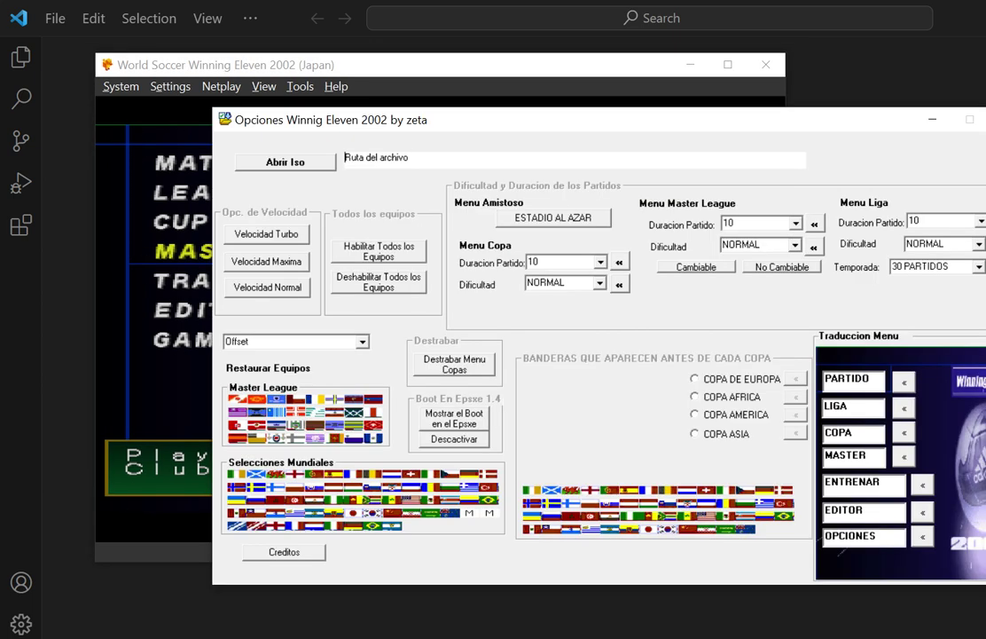
{"action": "left_click_drag", "start_coordinate": [621, 117], "coordinate": [457, 114]}
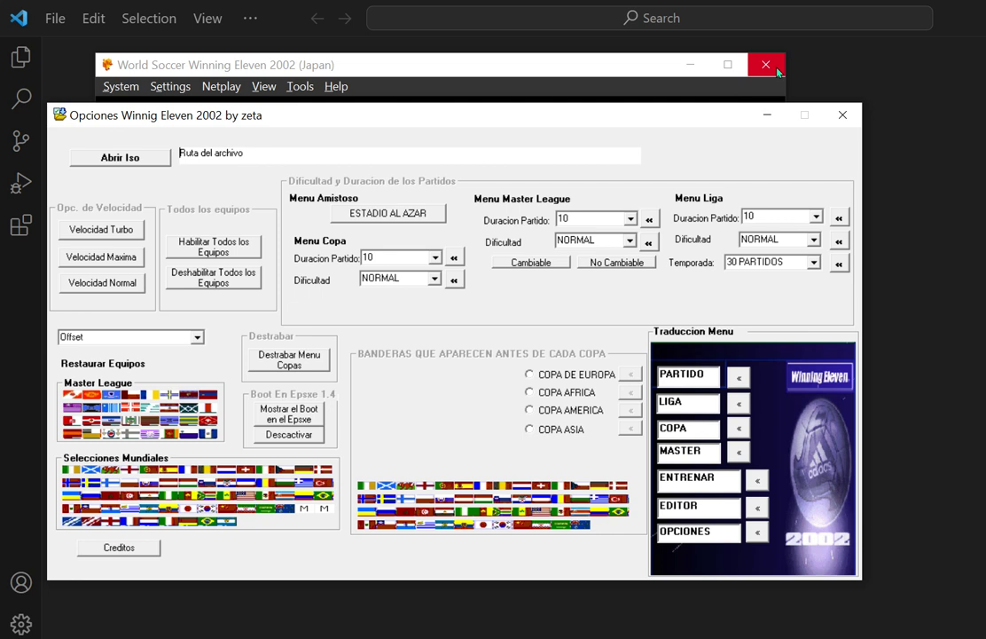
{"action": "left_click", "coordinate": [650, 88]}
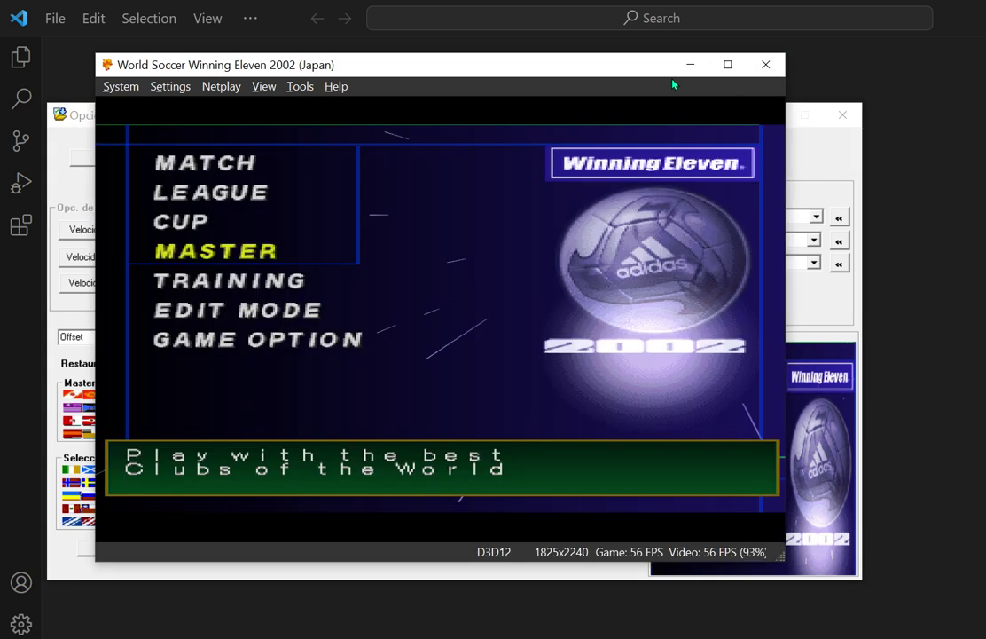
{"action": "left_click", "coordinate": [765, 65]}
{"action": "left_click_drag", "start_coordinate": [505, 122], "coordinate": [536, 90]}
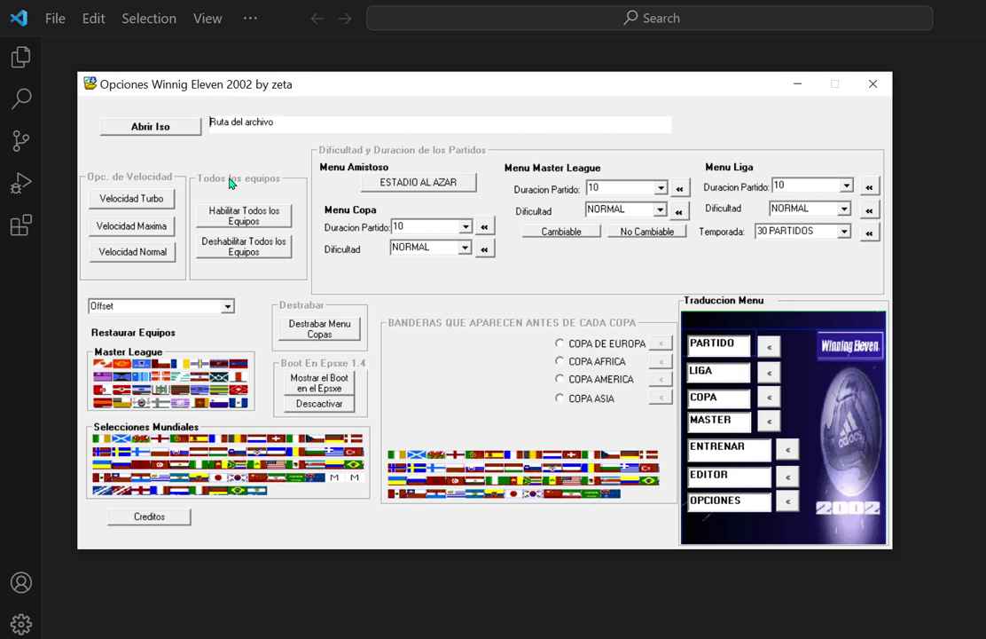
Open the game image WE2002_japan_by_WE11World.bin from the 00_TUTORIALES_WE2002 desktop folder in the options editor.
{"action": "left_click", "coordinate": [187, 132]}
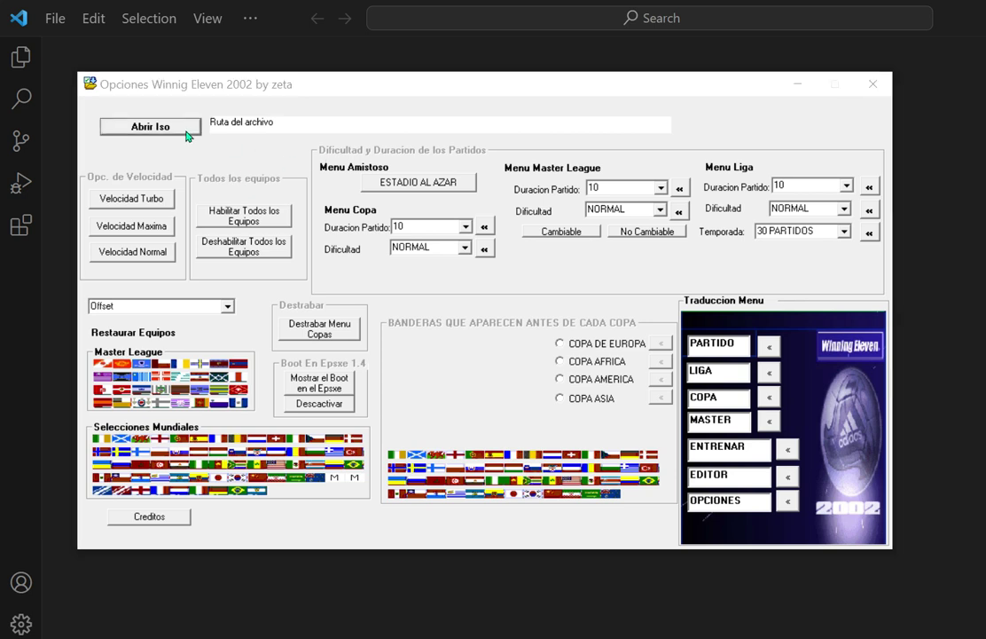
{"action": "scroll", "coordinate": [191, 235], "scroll_direction": "up", "scroll_amount": 3}
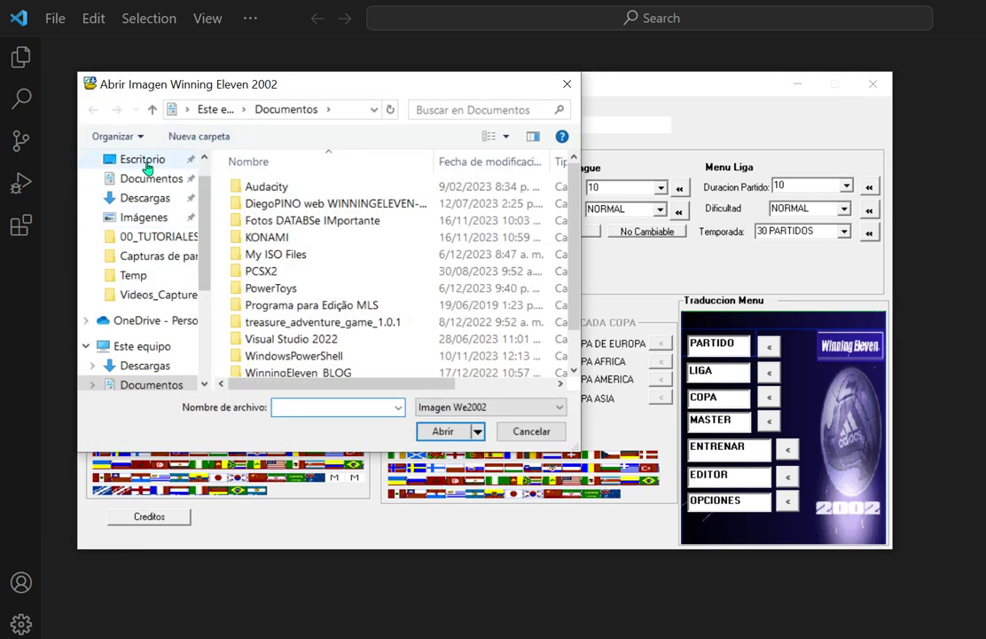
{"action": "left_click", "coordinate": [145, 161]}
{"action": "double_click", "coordinate": [258, 161]}
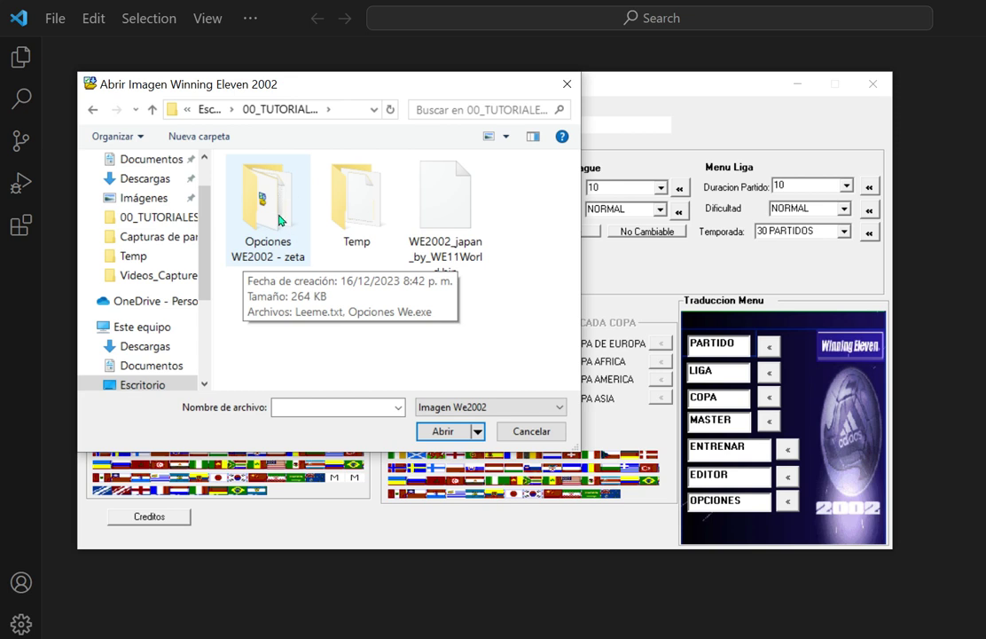
{"action": "left_click", "coordinate": [475, 253]}
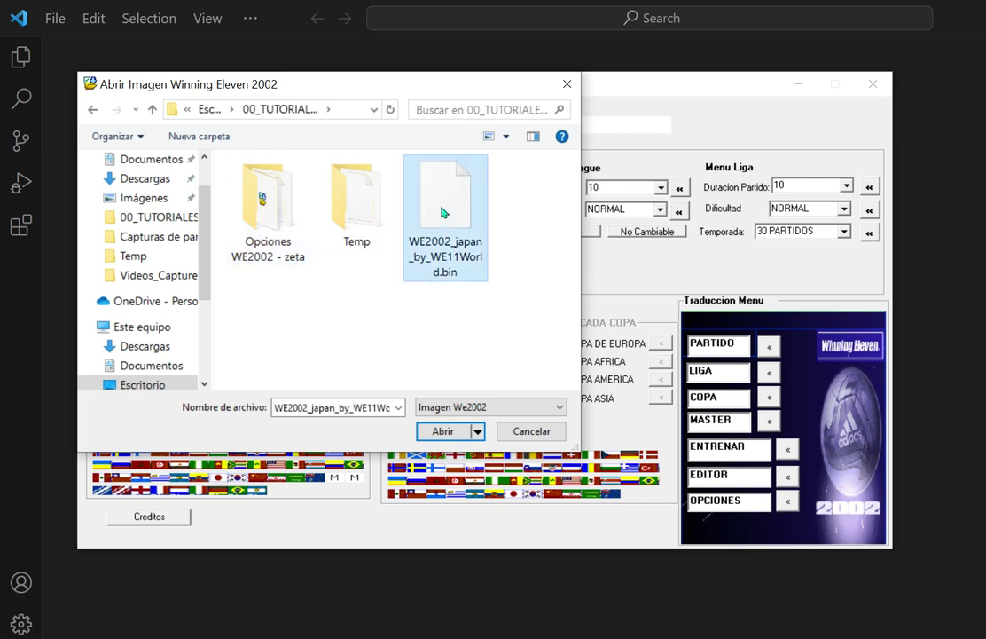
{"action": "left_click", "coordinate": [444, 432]}
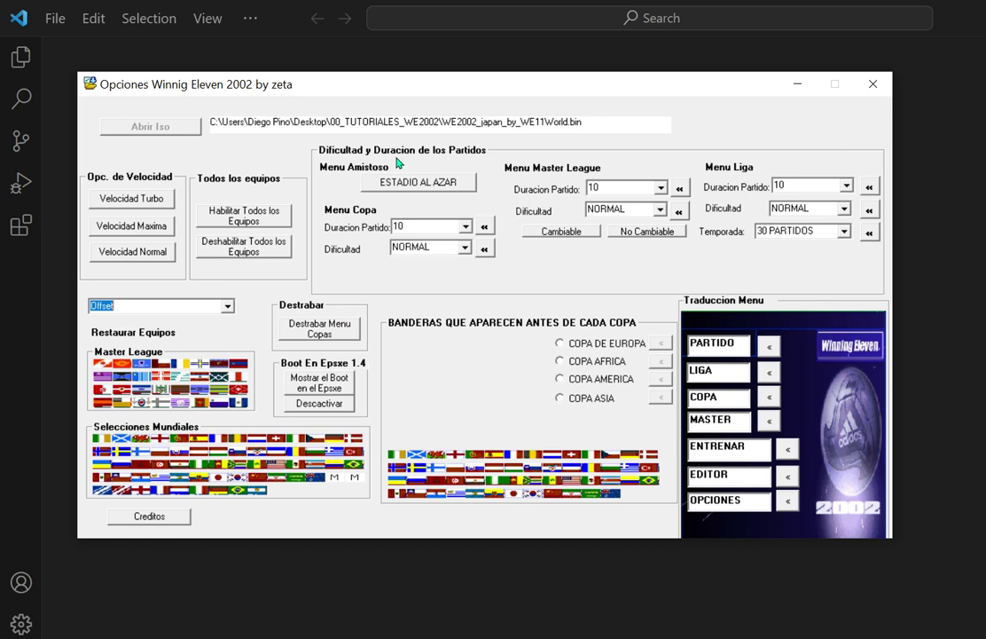
{"action": "mouse_move", "coordinate": [407, 85]}
{"action": "left_mouse_down"}
{"action": "mouse_move", "coordinate": [506, 171]}
{"action": "mouse_move", "coordinate": [432, 270]}
{"action": "mouse_move", "coordinate": [430, 125]}
{"action": "mouse_move", "coordinate": [398, 92]}
{"action": "left_mouse_up"}
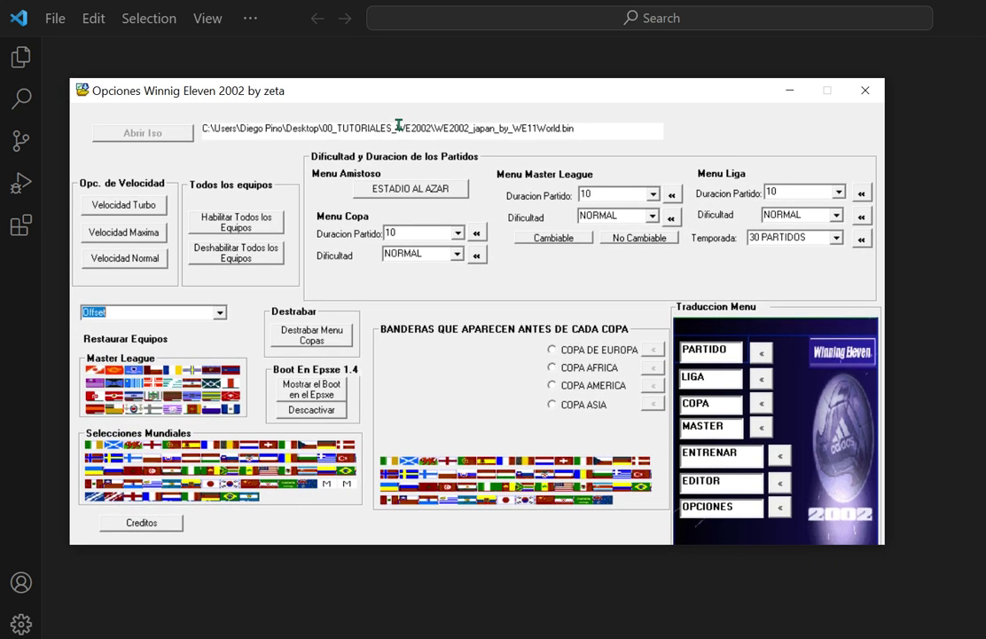
{"action": "left_click", "coordinate": [491, 129]}
{"action": "left_click_drag", "start_coordinate": [435, 127], "coordinate": [582, 127]}
{"action": "left_click", "coordinate": [554, 129]}
Activate the Velocidad Turbo game speed in the loaded disc image and dismiss the confirmation.
{"action": "left_click", "coordinate": [144, 207]}
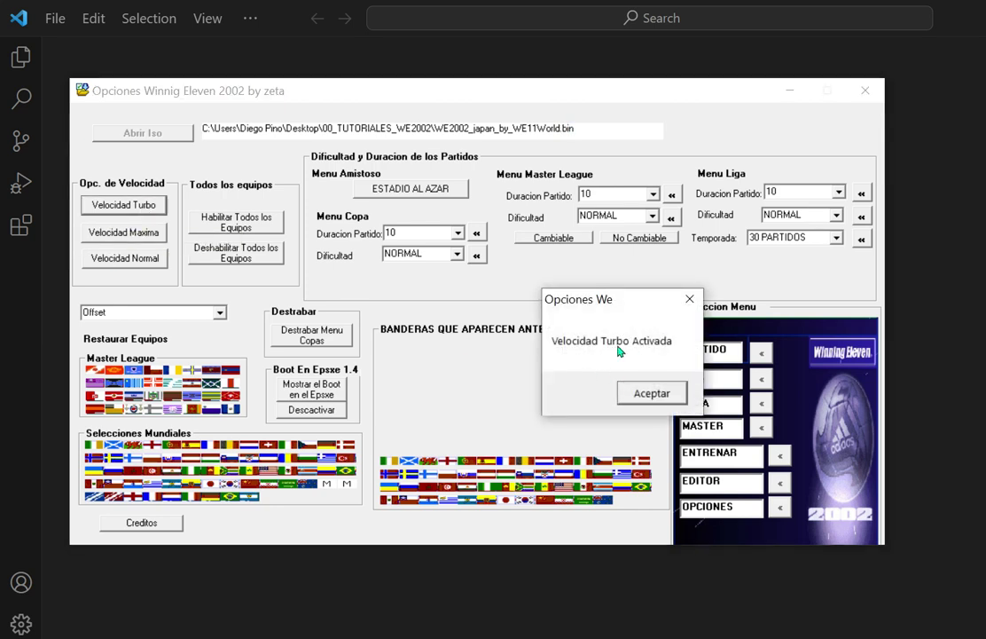
{"action": "left_click_drag", "start_coordinate": [615, 303], "coordinate": [457, 279]}
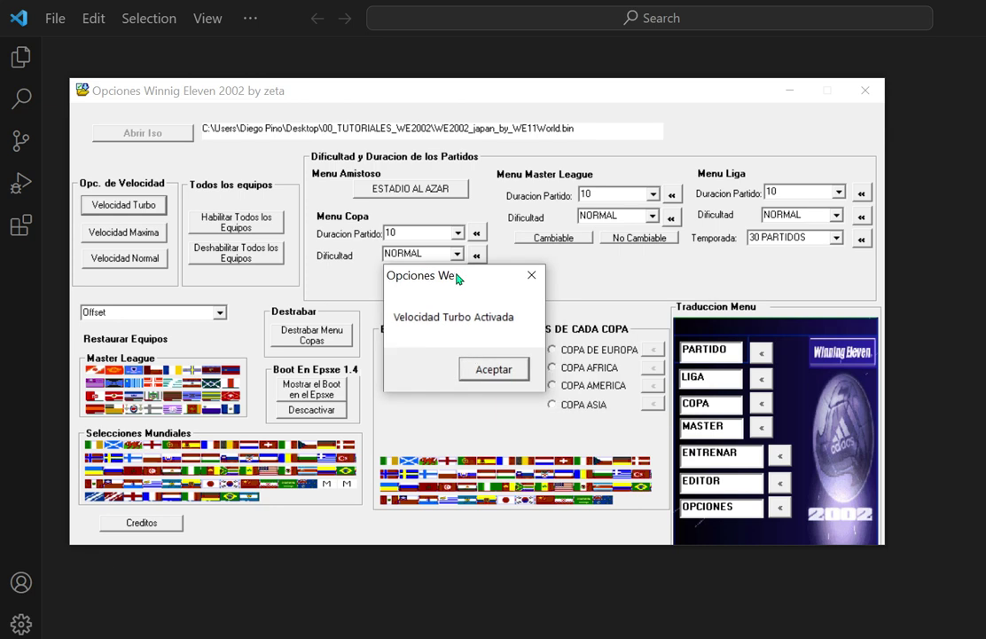
{"action": "left_click", "coordinate": [494, 373]}
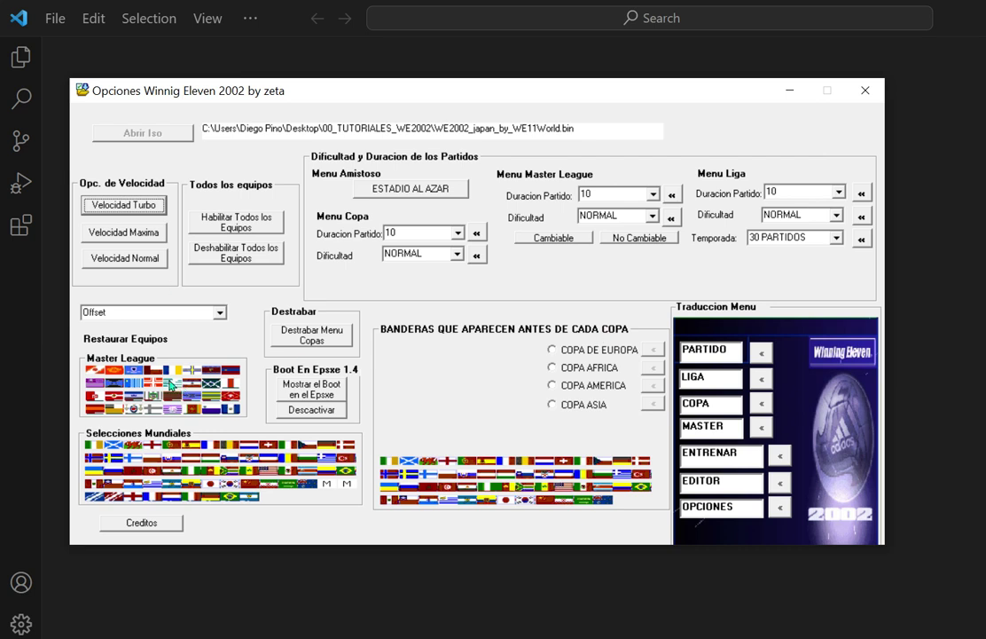
Enable all teams and apply the random stadium option (ESTADIO AL AZAR) for friendly matches.
{"action": "left_click", "coordinate": [237, 226]}
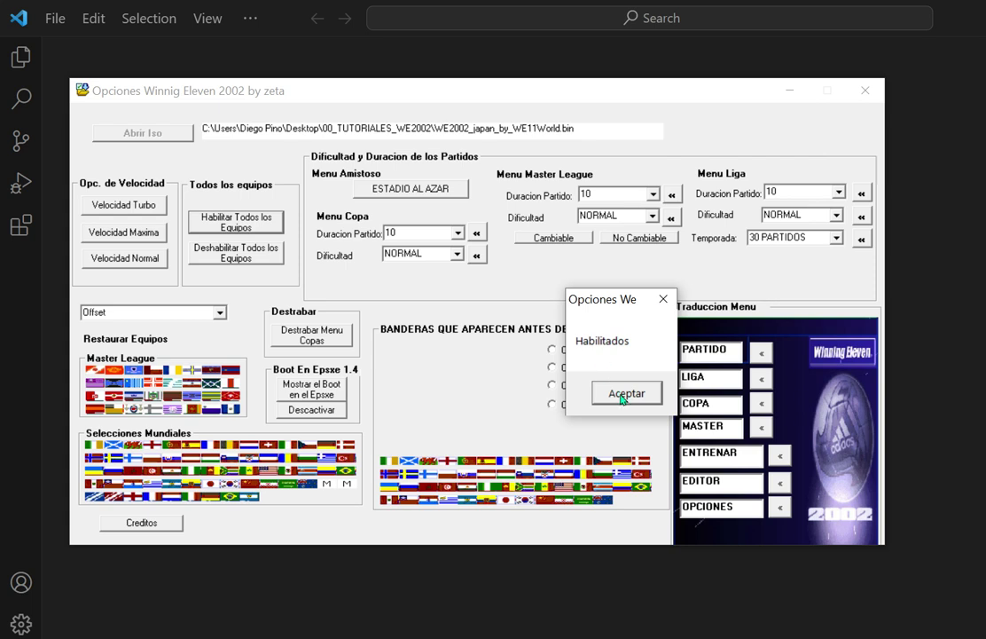
{"action": "left_click", "coordinate": [626, 394]}
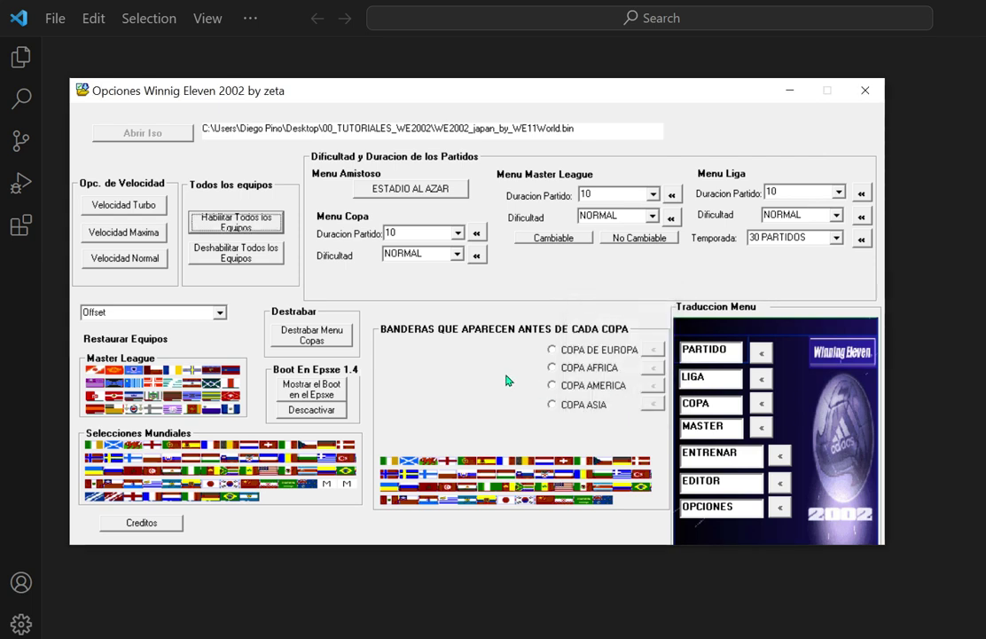
{"action": "left_click", "coordinate": [413, 189]}
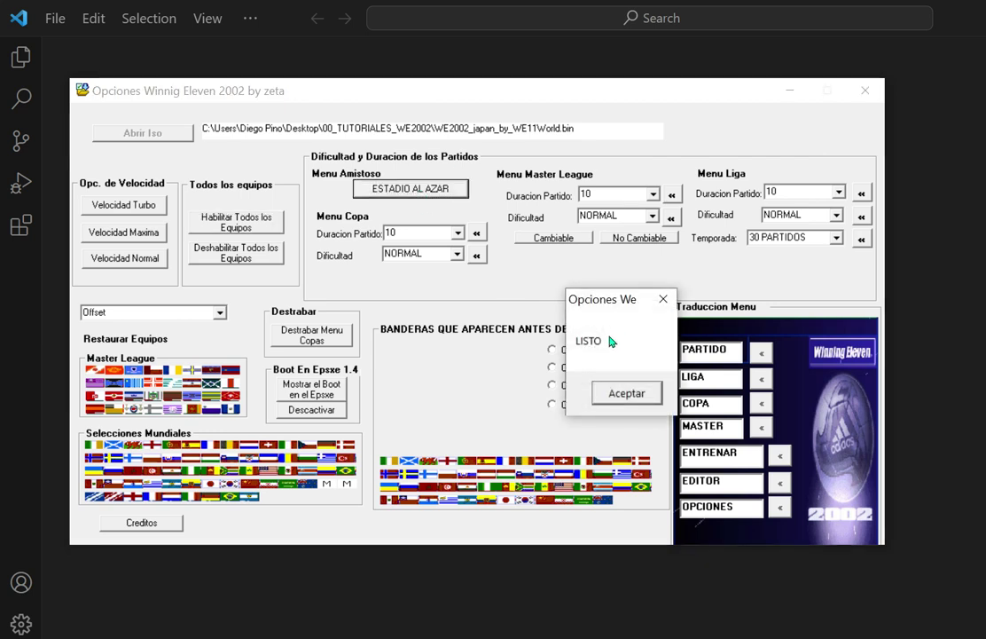
{"action": "left_click", "coordinate": [623, 396]}
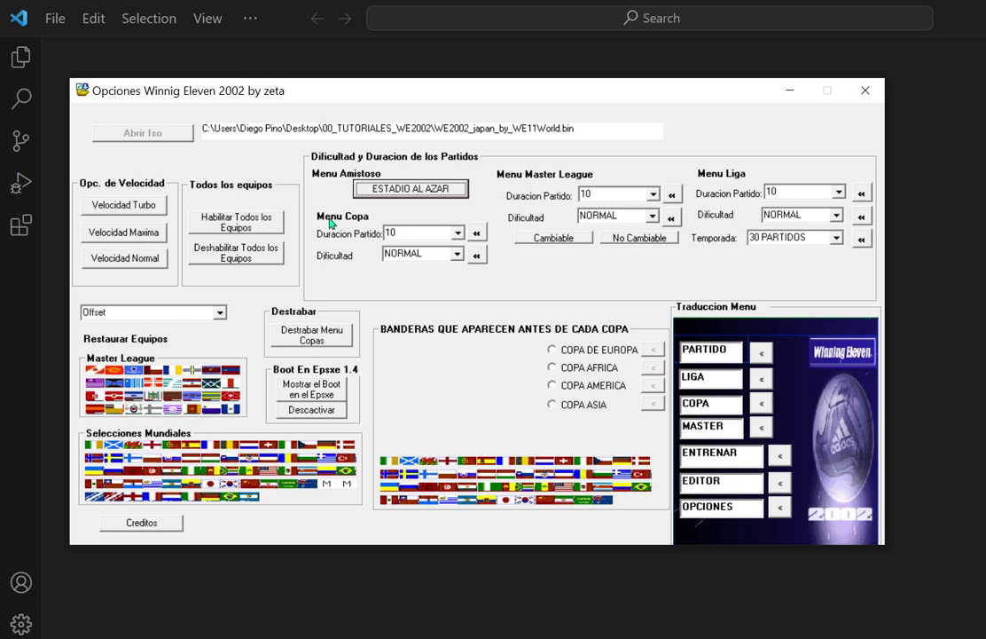
Select DIFICIL as the Menu Copa difficulty, and set and apply a match duration of 30 for that mode.
{"action": "left_click", "coordinate": [435, 232]}
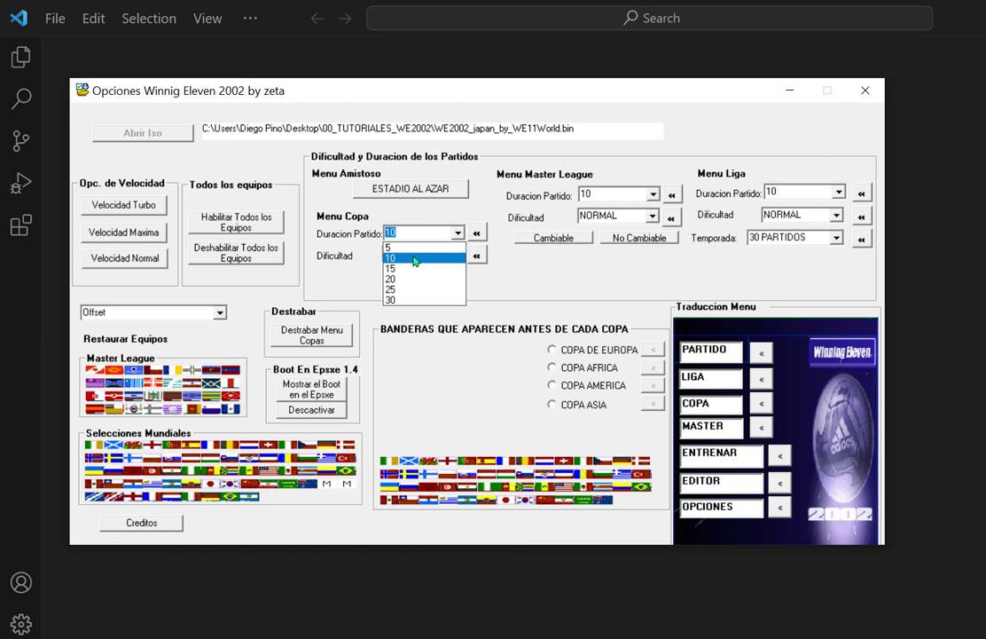
{"action": "left_click", "coordinate": [398, 300]}
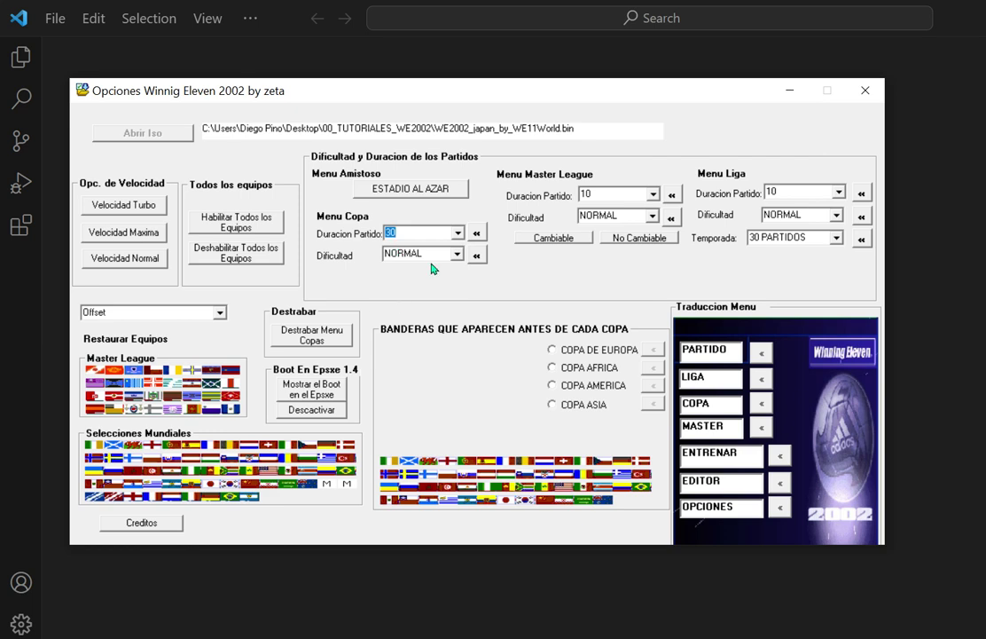
{"action": "left_click", "coordinate": [457, 255]}
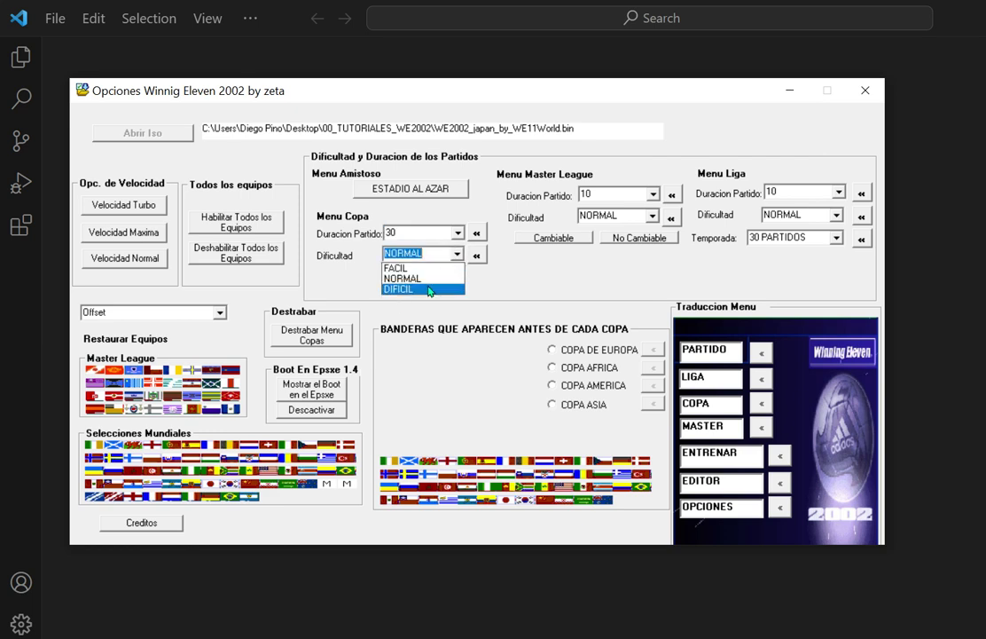
{"action": "left_click", "coordinate": [430, 290]}
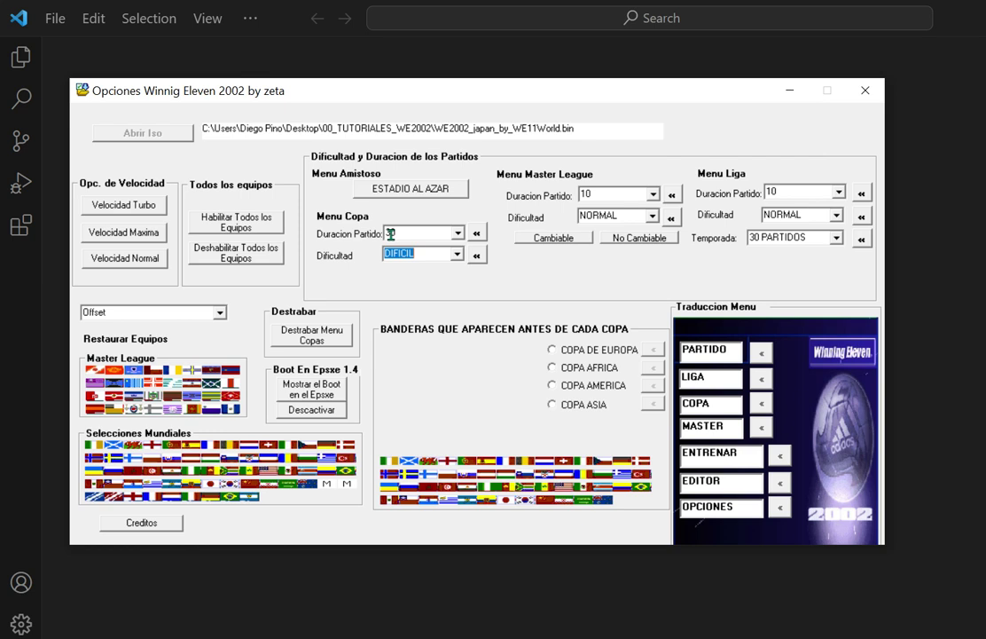
{"action": "left_click", "coordinate": [457, 233]}
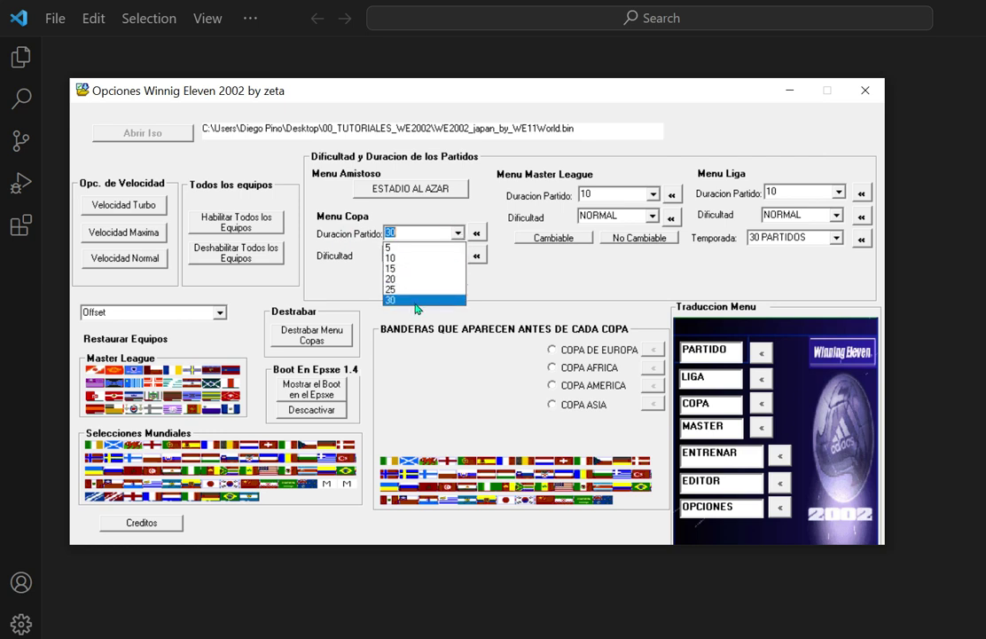
{"action": "left_click", "coordinate": [417, 302]}
{"action": "left_click", "coordinate": [476, 232]}
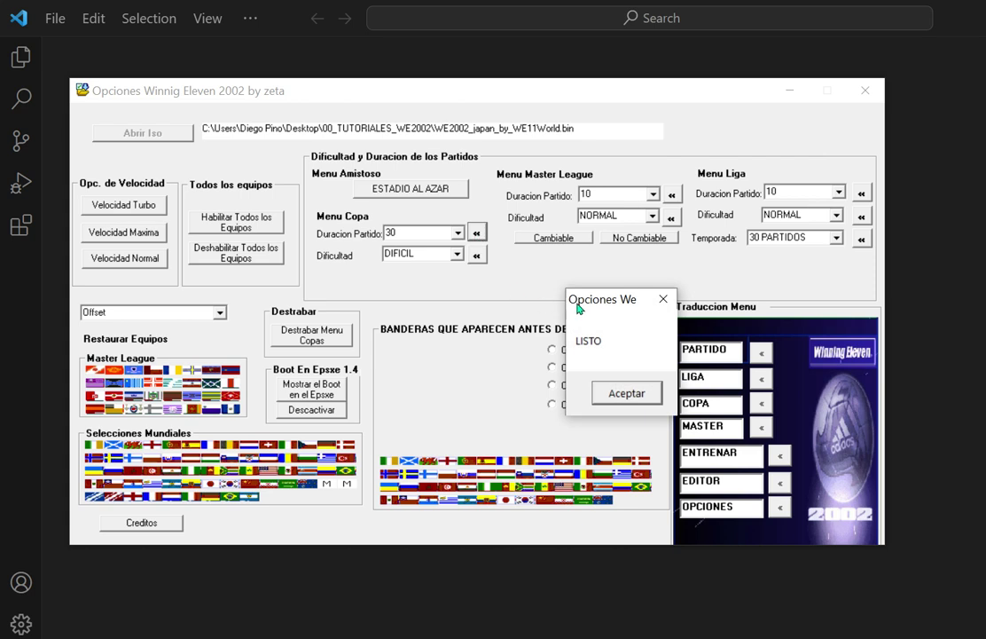
{"action": "left_click", "coordinate": [625, 392]}
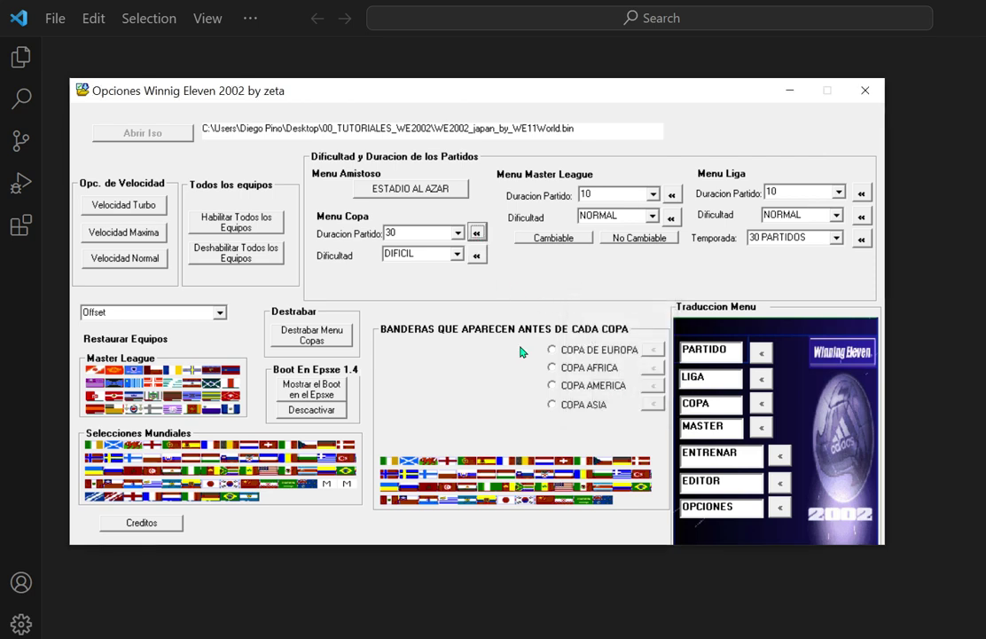
Review the Menu Copa difficulty choices and write DIFICIL to the game image.
{"action": "left_click", "coordinate": [457, 253]}
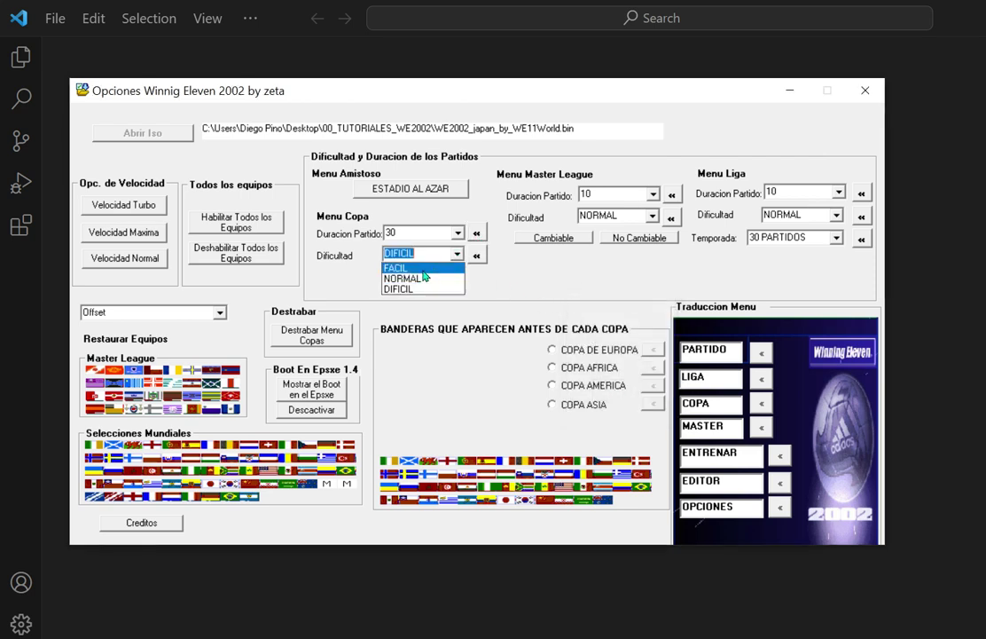
{"action": "left_click", "coordinate": [423, 288]}
{"action": "left_click", "coordinate": [456, 255]}
{"action": "left_click", "coordinate": [422, 279]}
{"action": "left_click", "coordinate": [457, 255]}
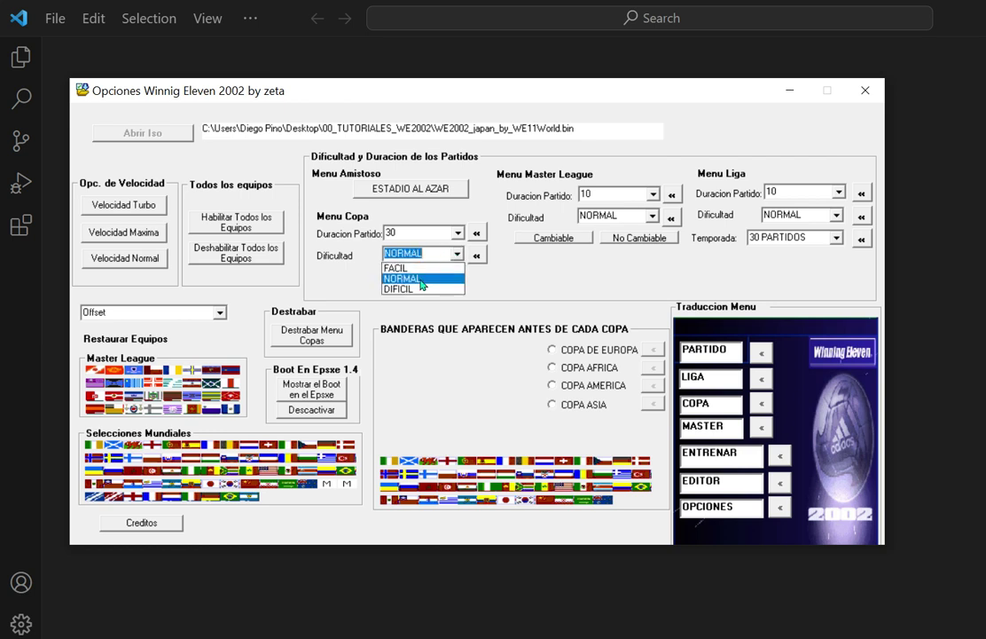
{"action": "left_click", "coordinate": [425, 288]}
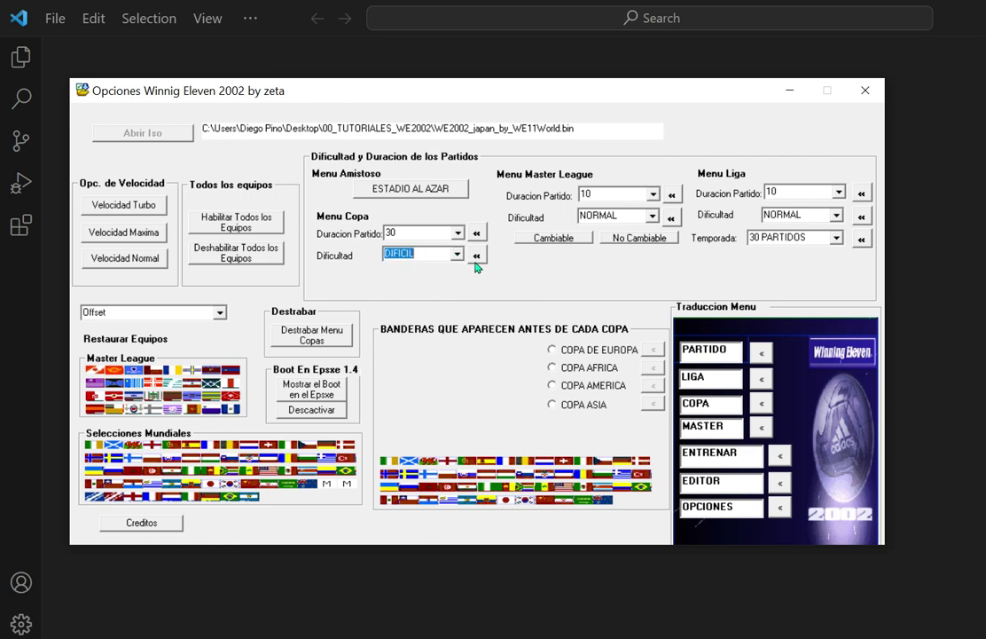
{"action": "left_click", "coordinate": [476, 255]}
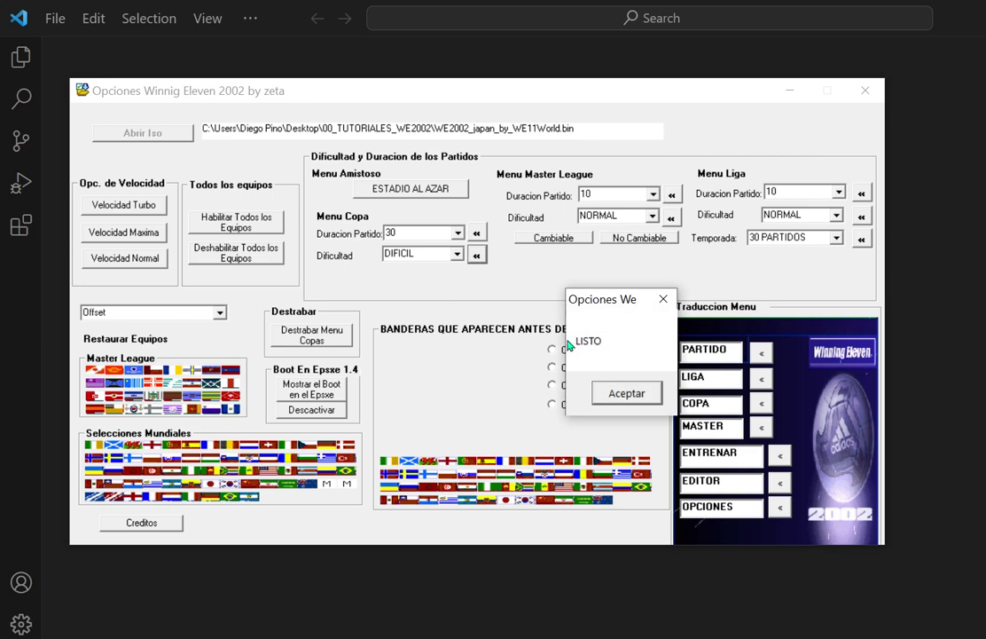
{"action": "left_click_drag", "start_coordinate": [622, 301], "coordinate": [391, 285]}
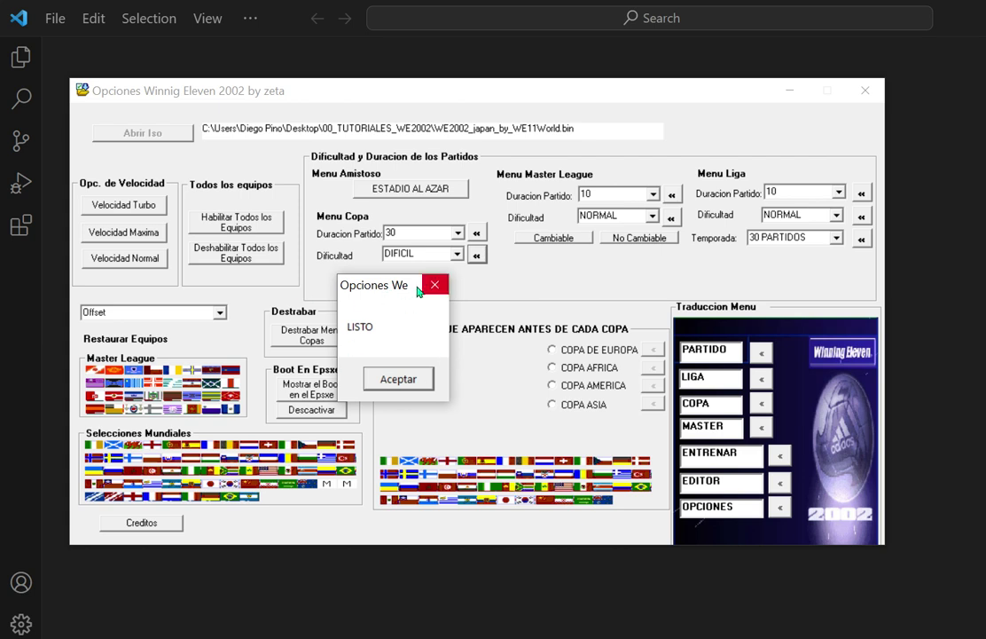
{"action": "left_click", "coordinate": [391, 381]}
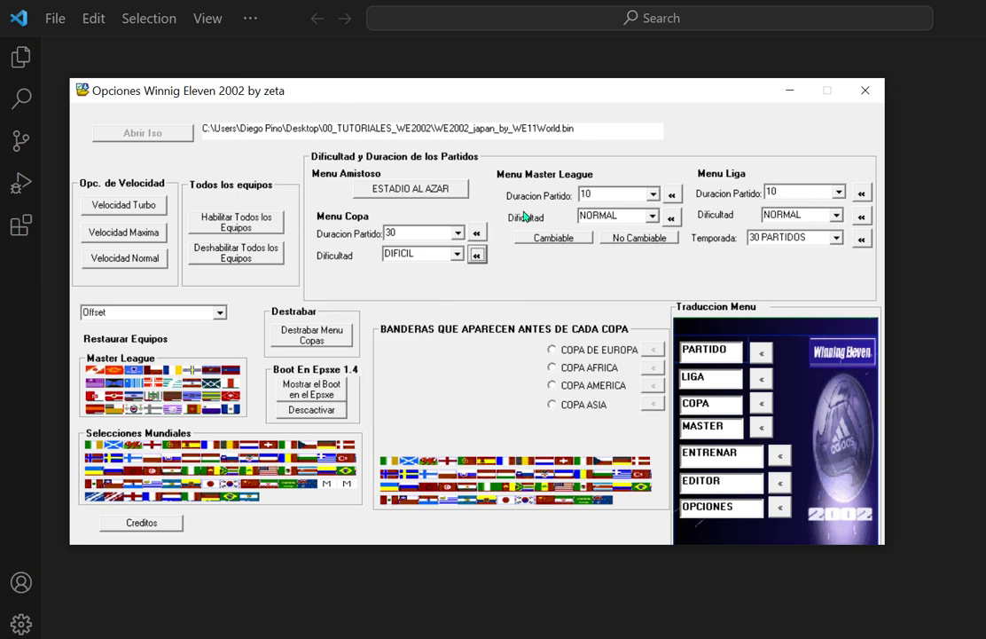
Set and apply a match duration of 30 and DIFICIL difficulty for the Master League.
{"action": "left_click", "coordinate": [653, 194]}
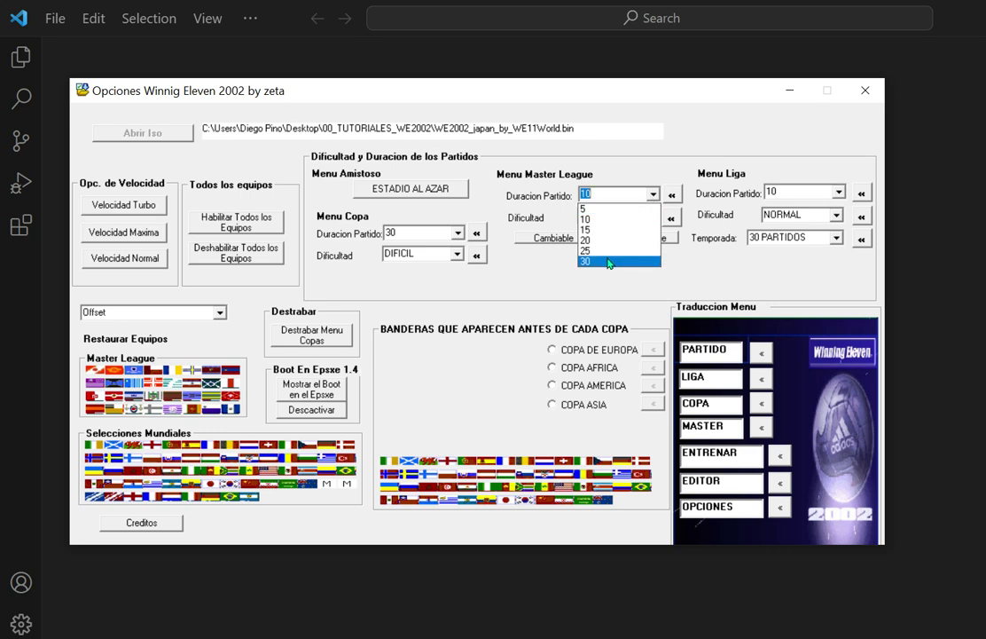
{"action": "left_click", "coordinate": [610, 261]}
{"action": "left_click", "coordinate": [672, 197]}
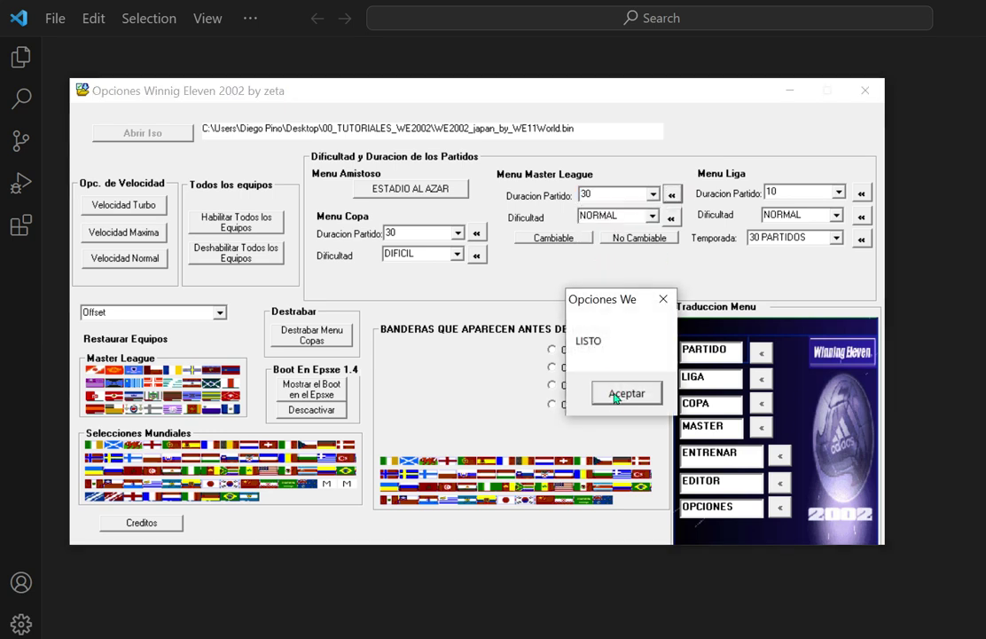
{"action": "left_click", "coordinate": [620, 395]}
{"action": "left_click", "coordinate": [653, 216]}
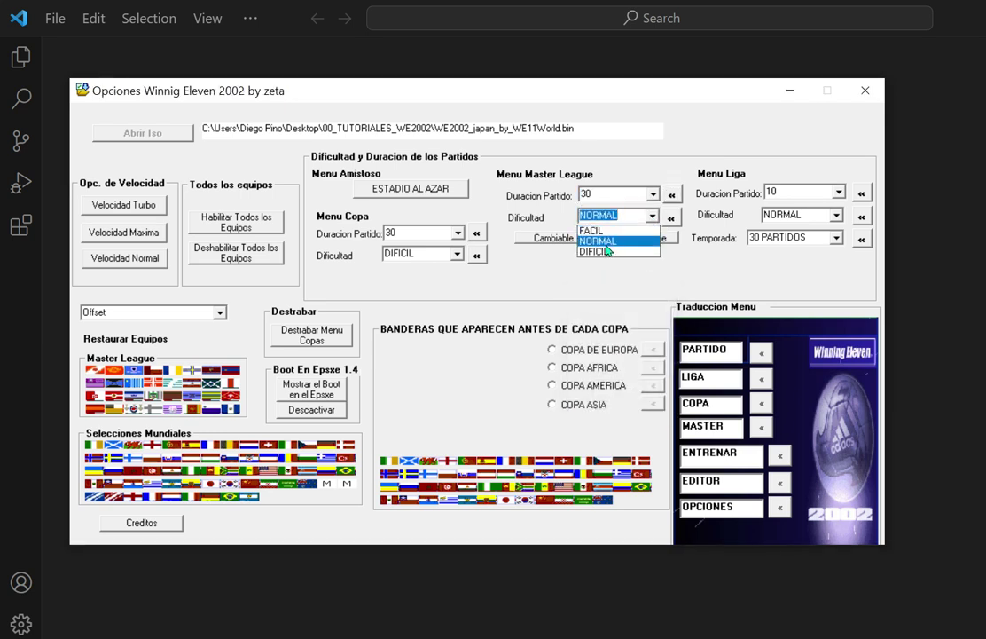
{"action": "left_click", "coordinate": [609, 251]}
{"action": "left_click", "coordinate": [672, 218]}
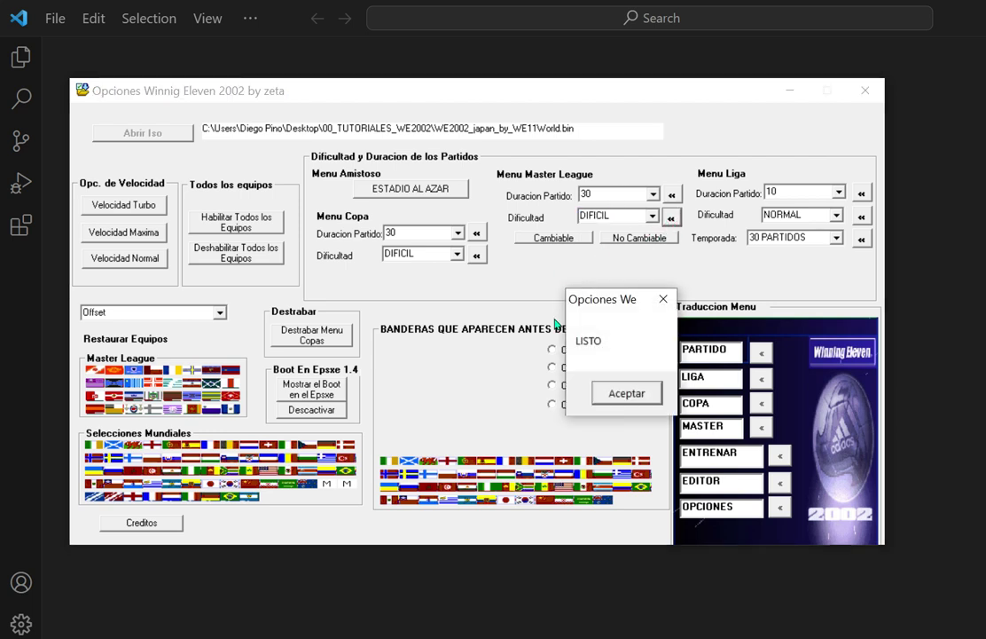
{"action": "left_click", "coordinate": [625, 393]}
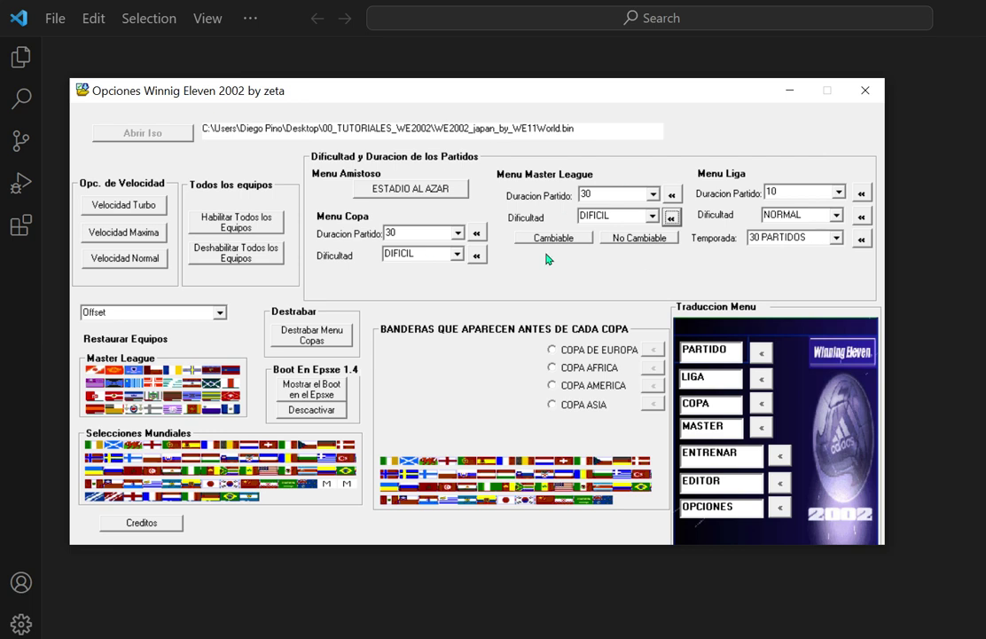
Set and apply a match duration of 30 and DIFICIL difficulty for the Menu Liga.
{"action": "left_click", "coordinate": [838, 192]}
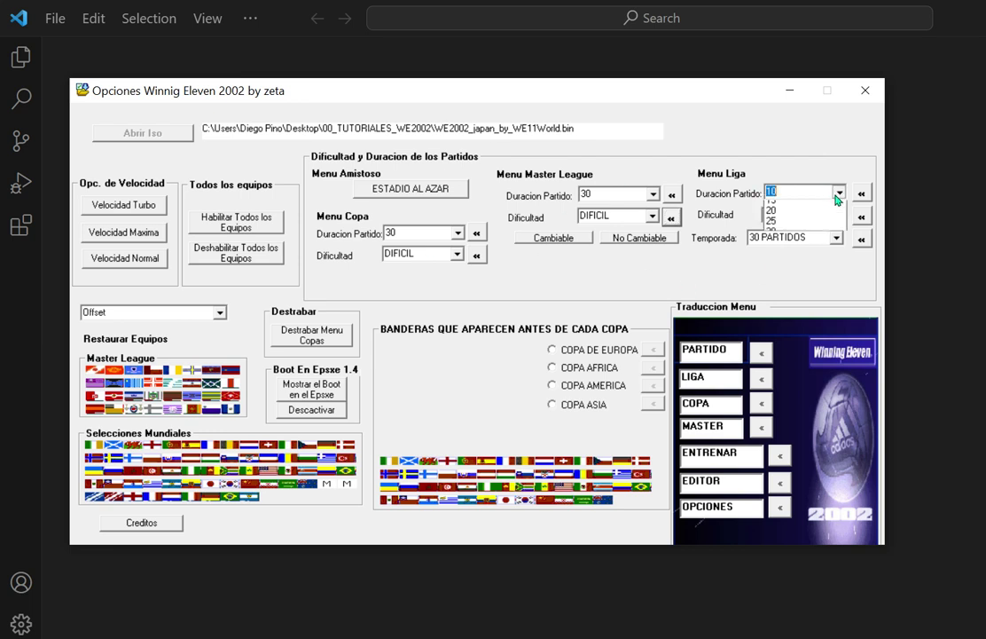
{"action": "left_click", "coordinate": [803, 259]}
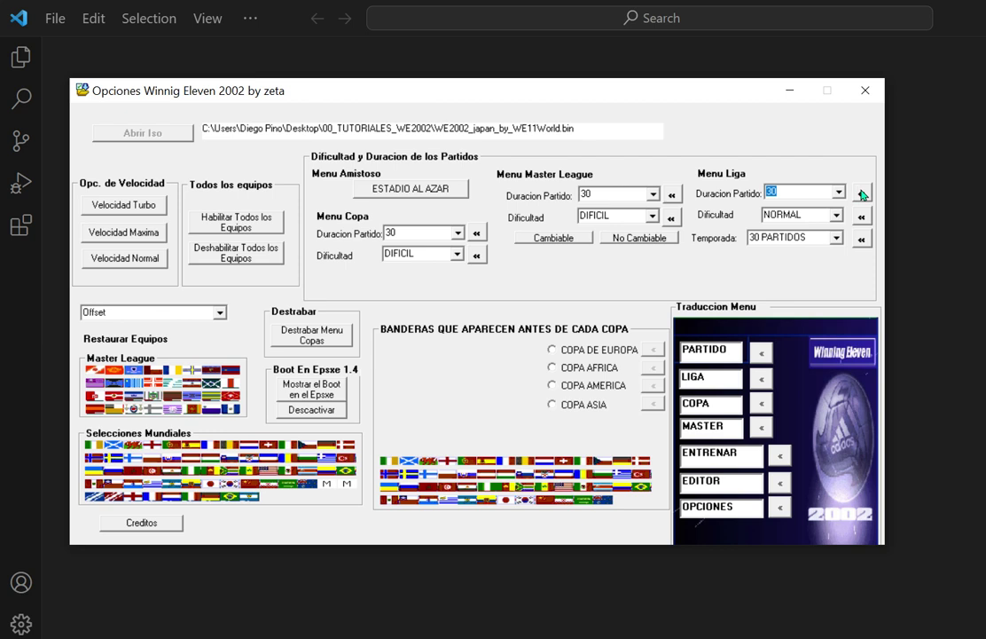
{"action": "left_click", "coordinate": [861, 193]}
{"action": "left_click", "coordinate": [617, 394]}
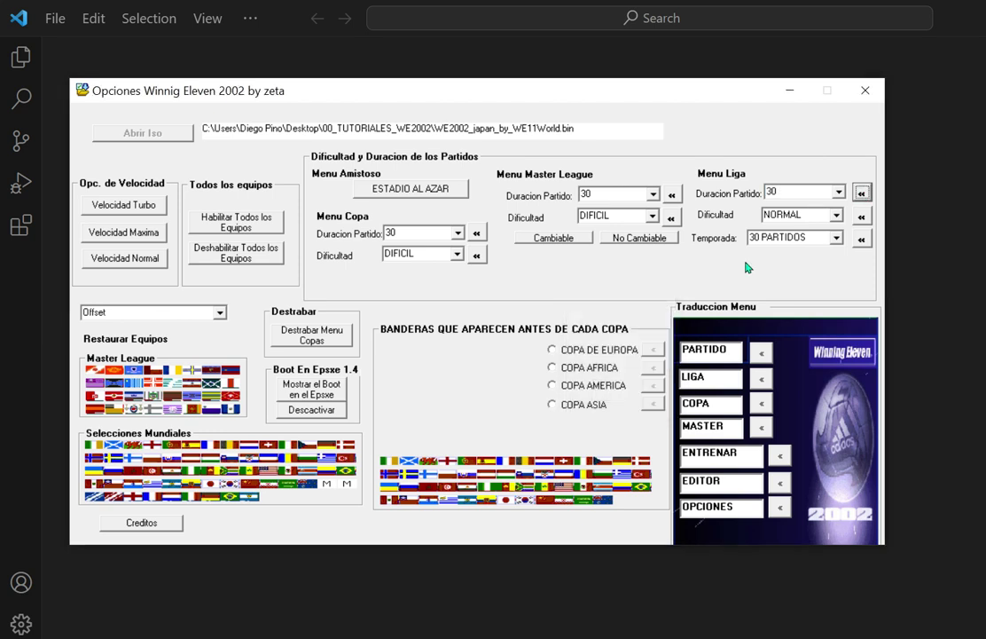
{"action": "left_click", "coordinate": [836, 216]}
{"action": "left_click", "coordinate": [796, 250]}
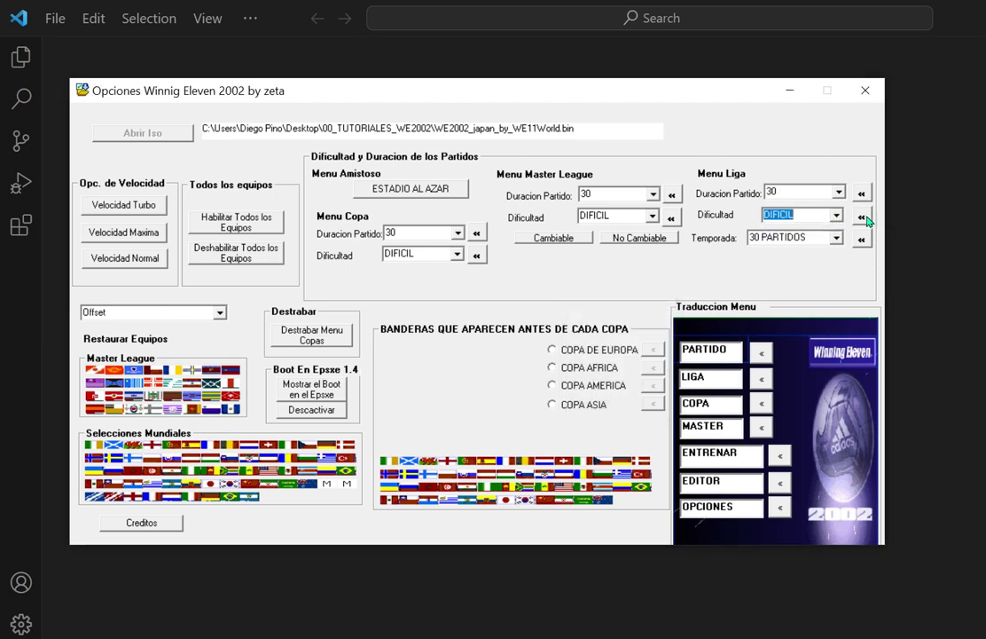
{"action": "left_click", "coordinate": [861, 215]}
{"action": "left_click", "coordinate": [626, 395]}
Set the Menu Liga season length to 15 PARTIDOS and apply it.
{"action": "left_click", "coordinate": [837, 239]}
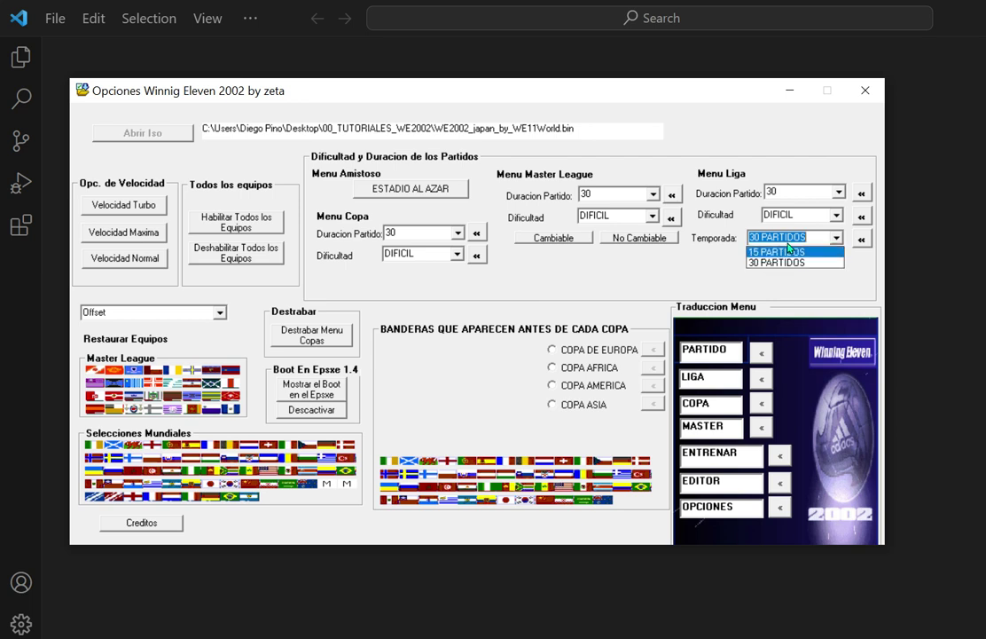
{"action": "left_click", "coordinate": [794, 252]}
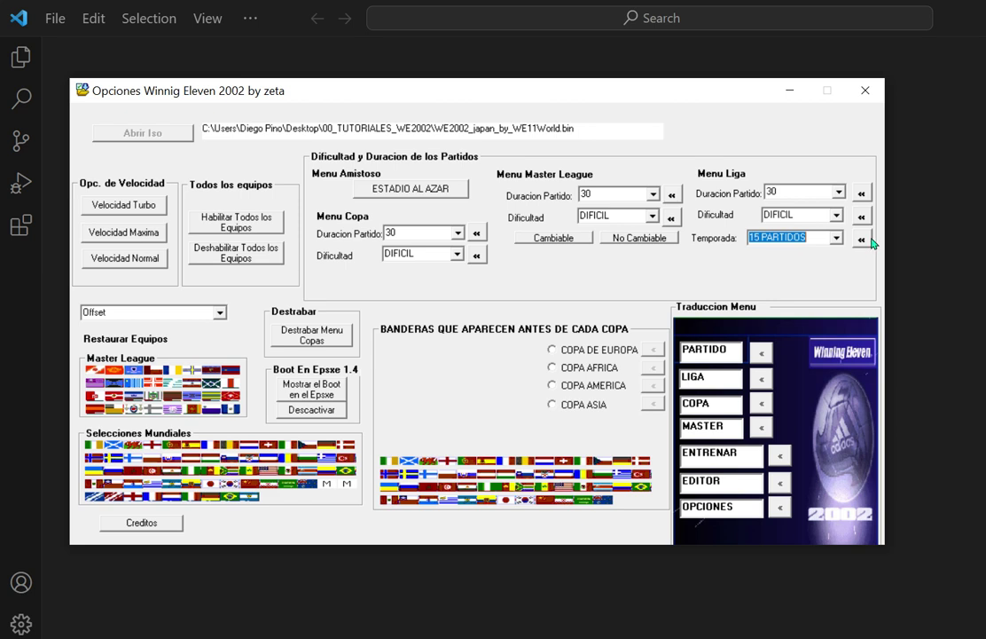
{"action": "left_click", "coordinate": [862, 238]}
{"action": "left_click", "coordinate": [605, 393]}
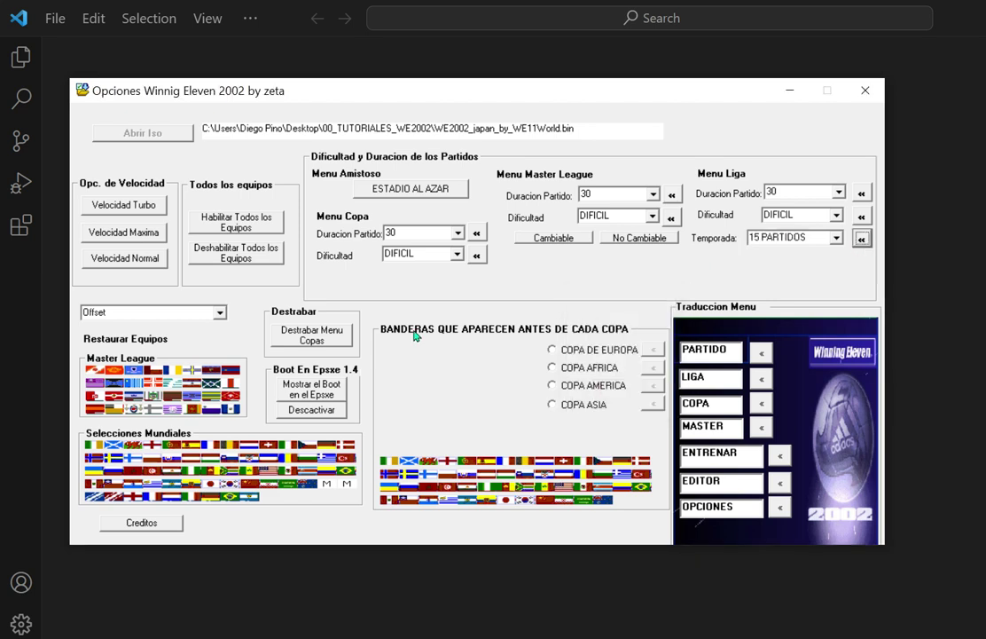
Examine the list of hex values and their offsets from Hex= 00 through the Hex= 30 range.
{"action": "left_click", "coordinate": [222, 315]}
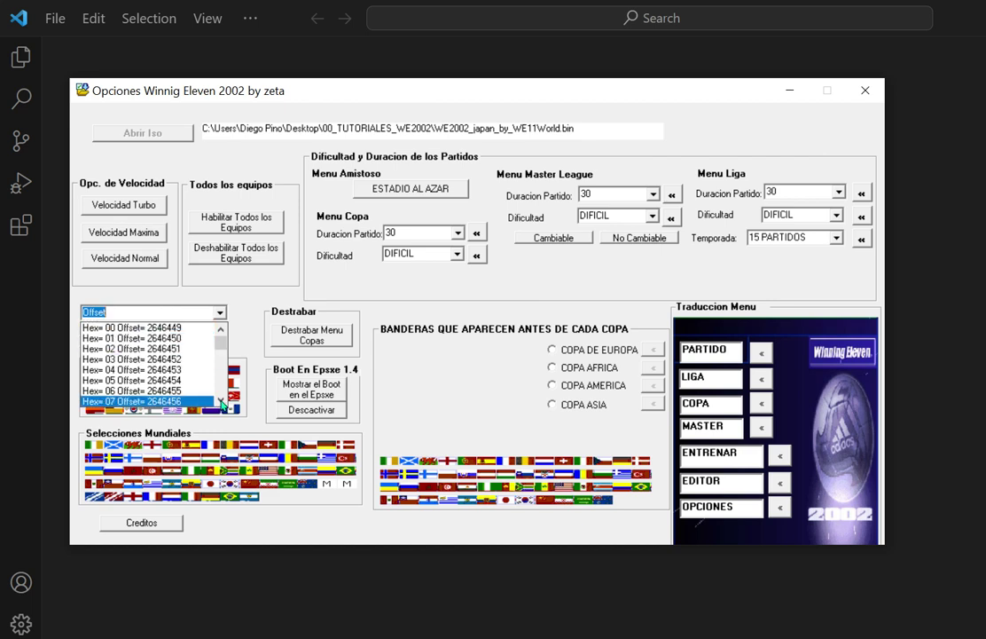
{"action": "scroll", "coordinate": [221, 404], "scroll_direction": "down", "scroll_amount": 1}
{"action": "scroll", "coordinate": [222, 403], "scroll_direction": "down", "scroll_amount": 1}
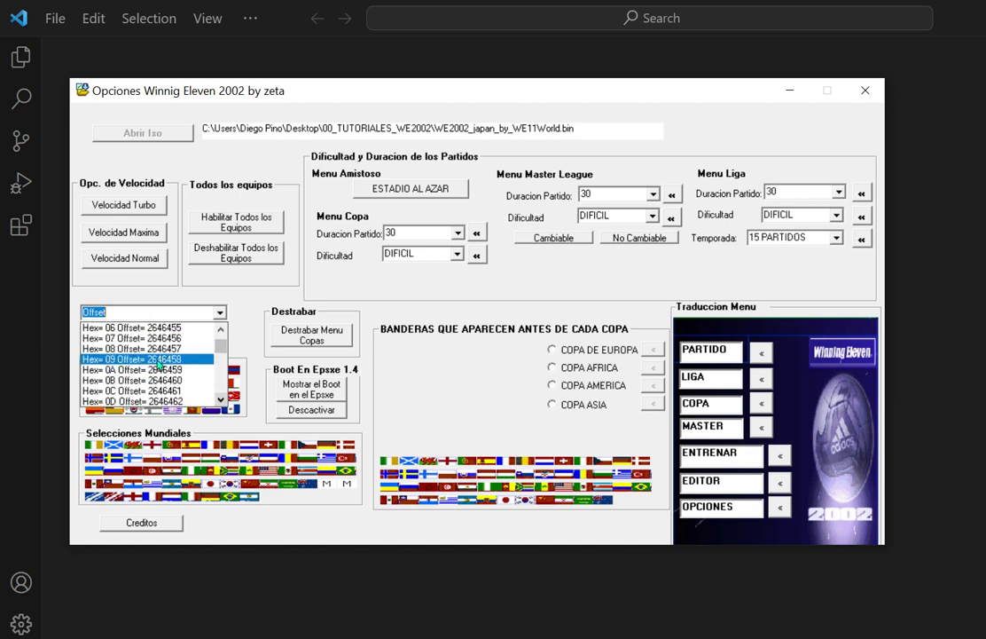
{"action": "scroll", "coordinate": [221, 404], "scroll_direction": "down", "scroll_amount": 3}
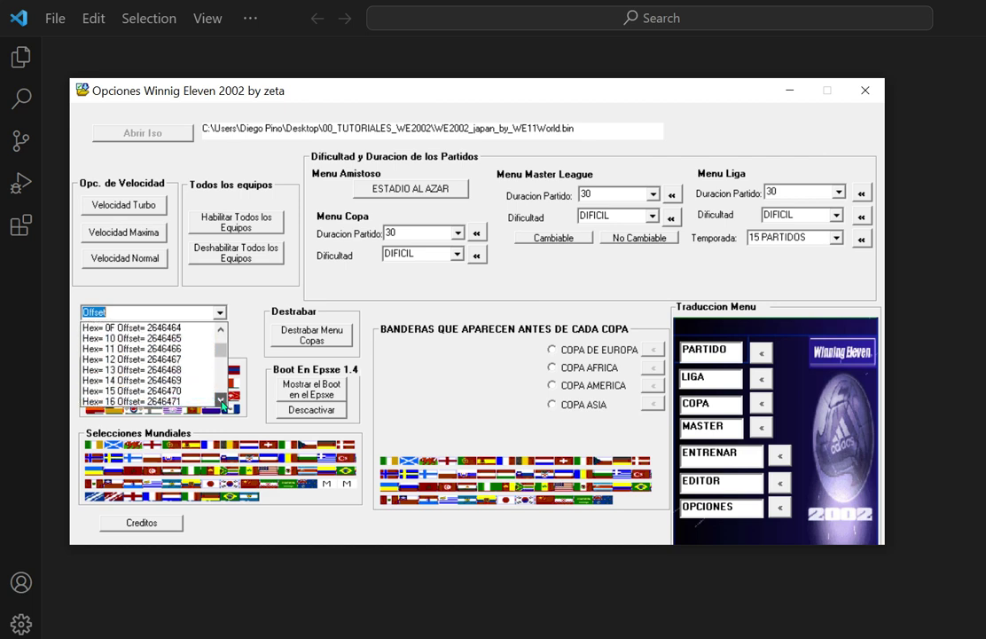
{"action": "scroll", "coordinate": [222, 403], "scroll_direction": "down", "scroll_amount": 2}
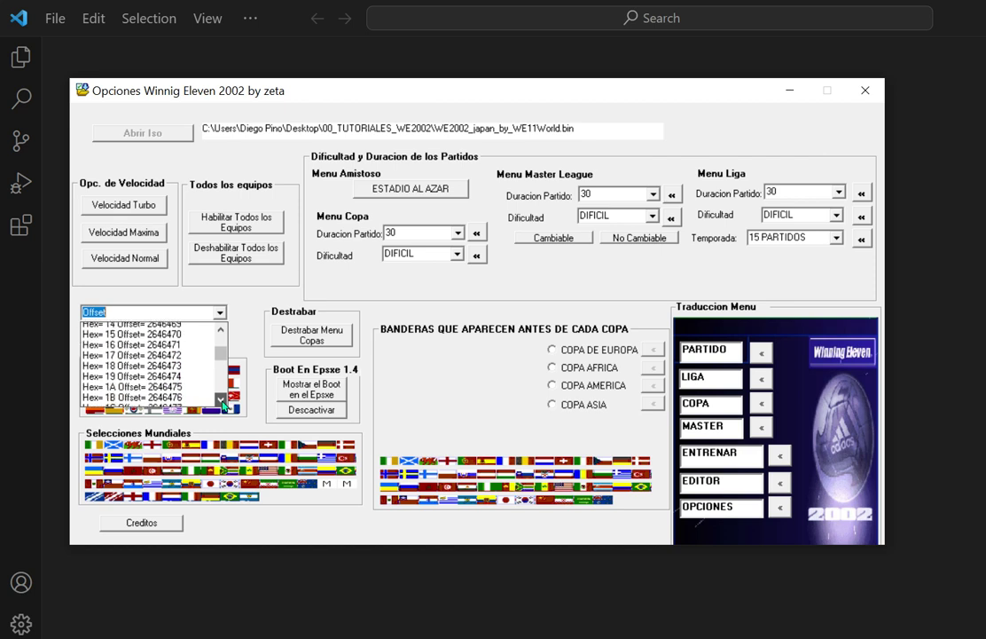
{"action": "scroll", "coordinate": [222, 404], "scroll_direction": "down", "scroll_amount": 6}
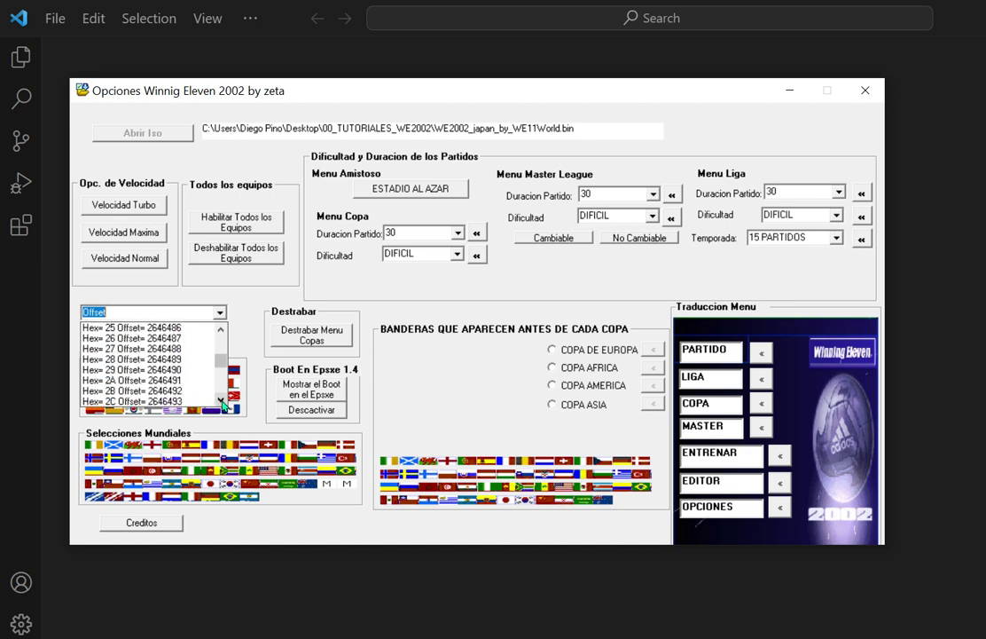
{"action": "scroll", "coordinate": [222, 404], "scroll_direction": "down", "scroll_amount": 2}
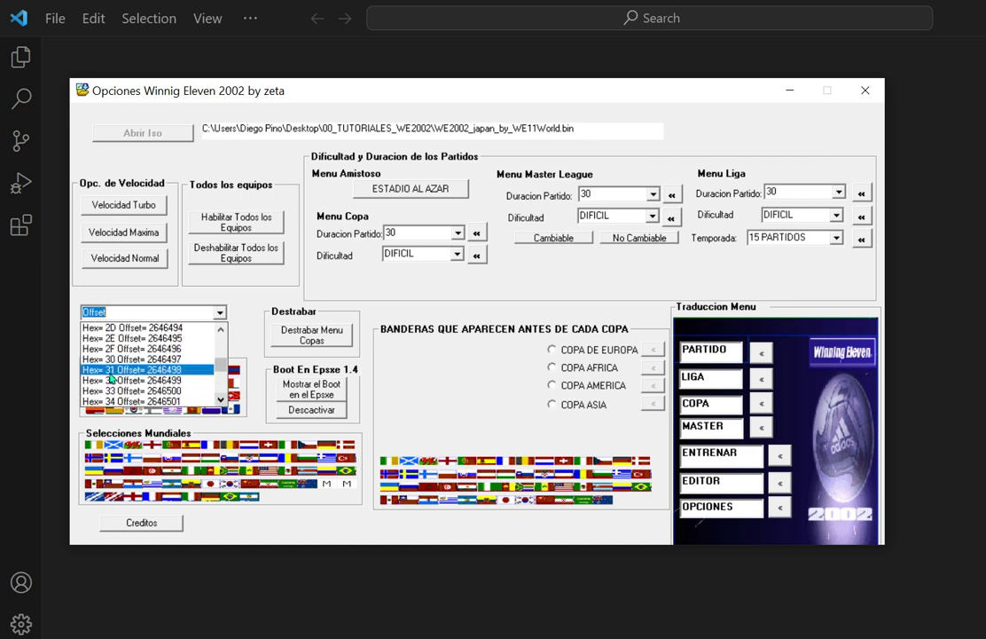
{"action": "left_click_drag", "start_coordinate": [222, 366], "coordinate": [224, 339]}
{"action": "left_click", "coordinate": [217, 312]}
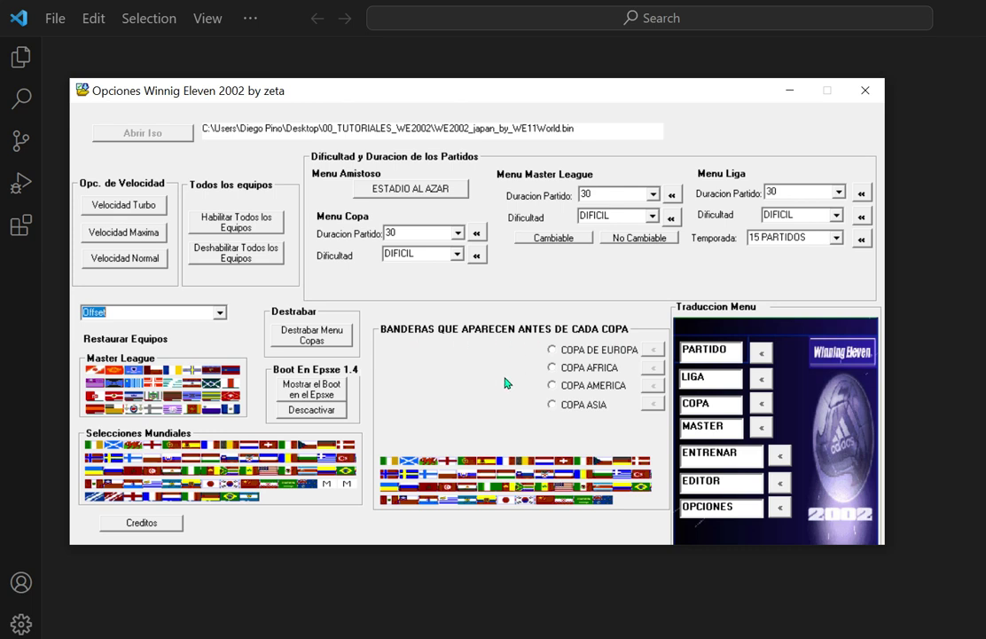
Compare the flags shown before COPA DE EUROPA, COPA AFRICA, COPA AMERICA and COPA ASIA.
{"action": "left_click", "coordinate": [553, 350]}
{"action": "left_click", "coordinate": [553, 368]}
{"action": "left_click", "coordinate": [552, 386]}
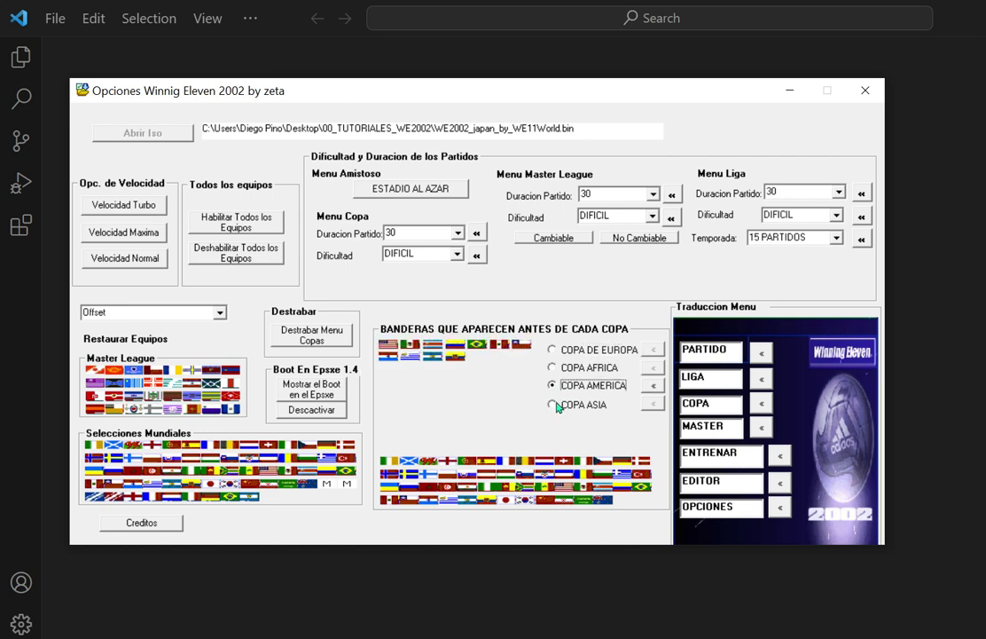
{"action": "left_click", "coordinate": [553, 405]}
{"action": "left_click", "coordinate": [552, 349]}
{"action": "left_click", "coordinate": [552, 368]}
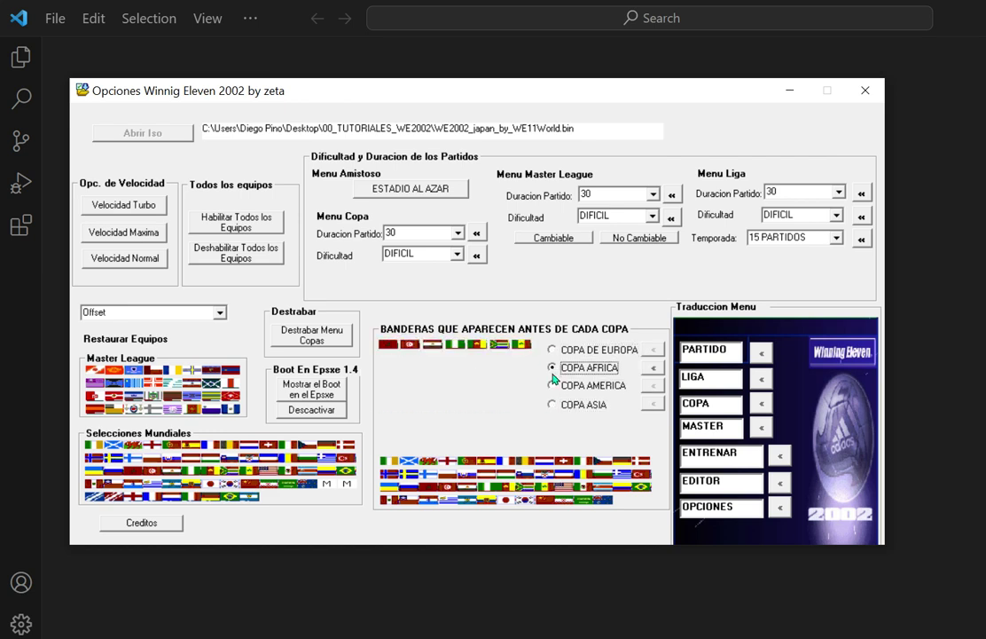
{"action": "left_click", "coordinate": [553, 386]}
{"action": "left_click", "coordinate": [553, 404]}
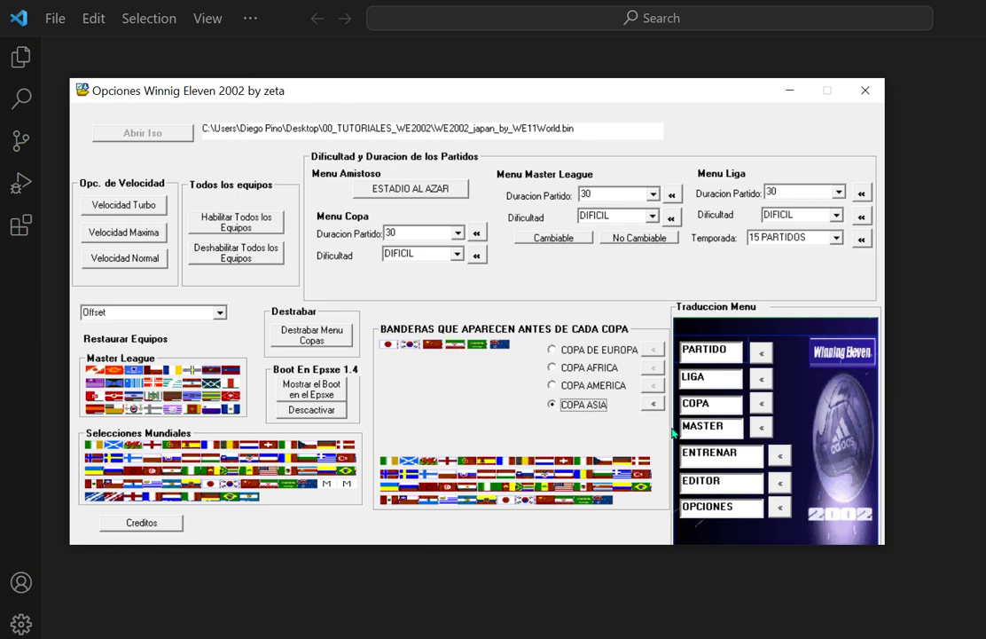
Replace the PARTIDO label in the menu translation with Amistos.
{"action": "left_click", "coordinate": [735, 351]}
{"action": "left_click_drag", "start_coordinate": [735, 351], "coordinate": [646, 358]}
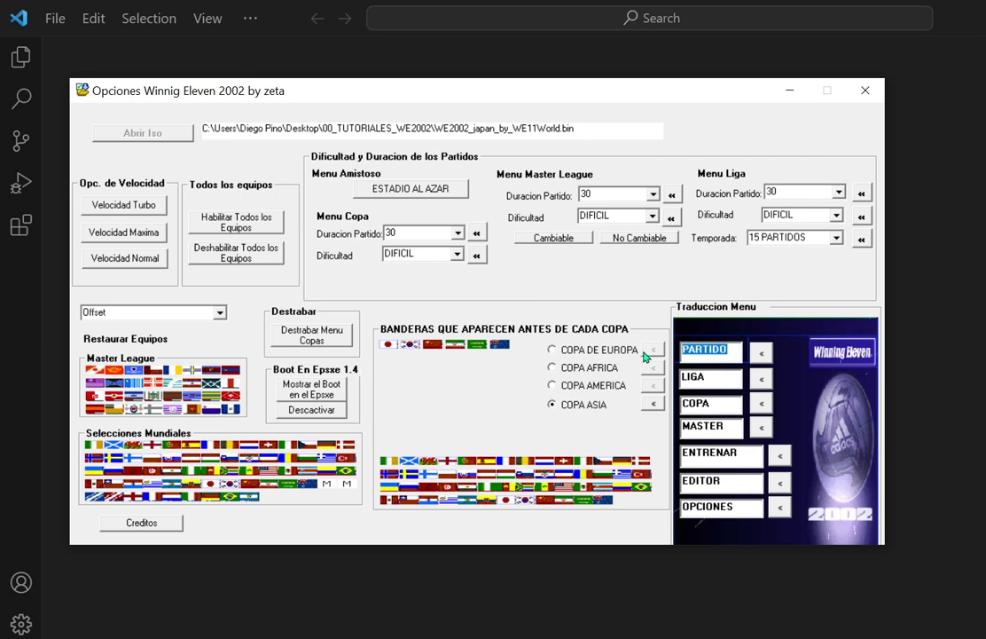
{"action": "type", "text": "Amisto"}
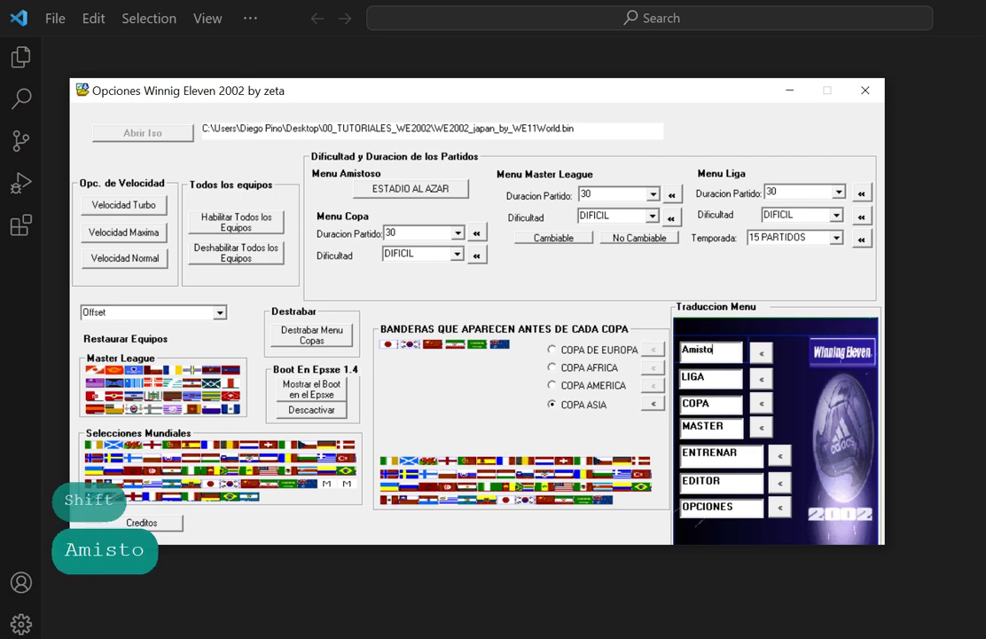
{"action": "type", "text": "so"}
{"action": "key", "text": "Tab"}
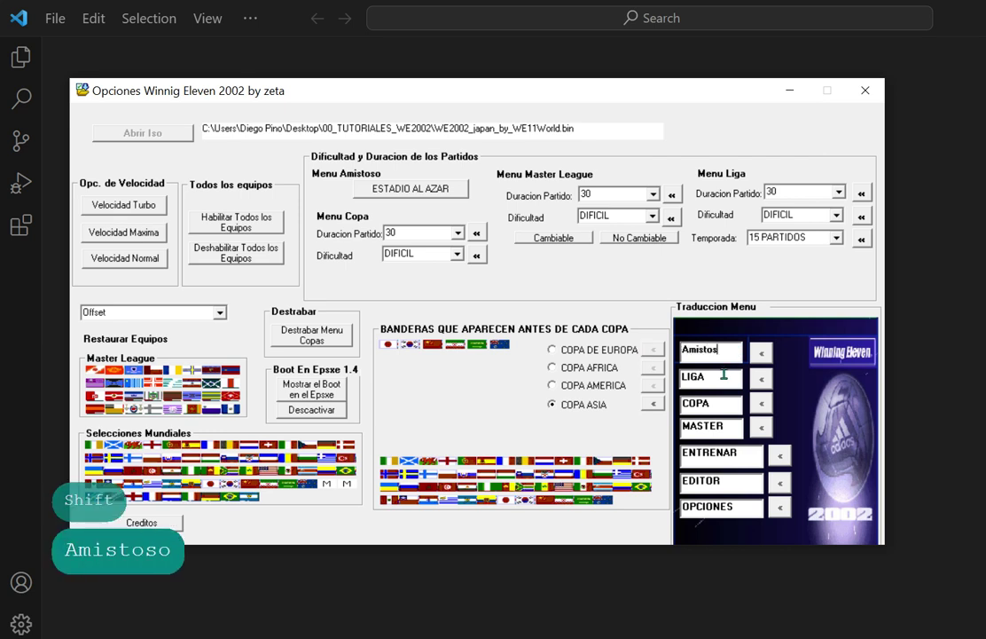
Replace the LIGA label in the menu translation with Poloni.
{"action": "key", "text": "shift"}
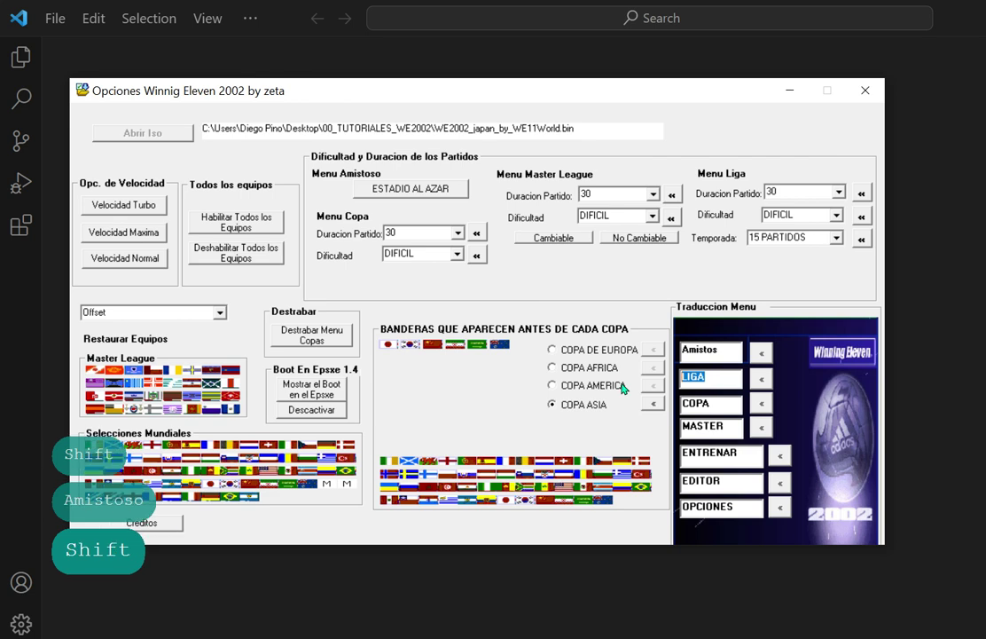
{"action": "key", "text": "shift"}
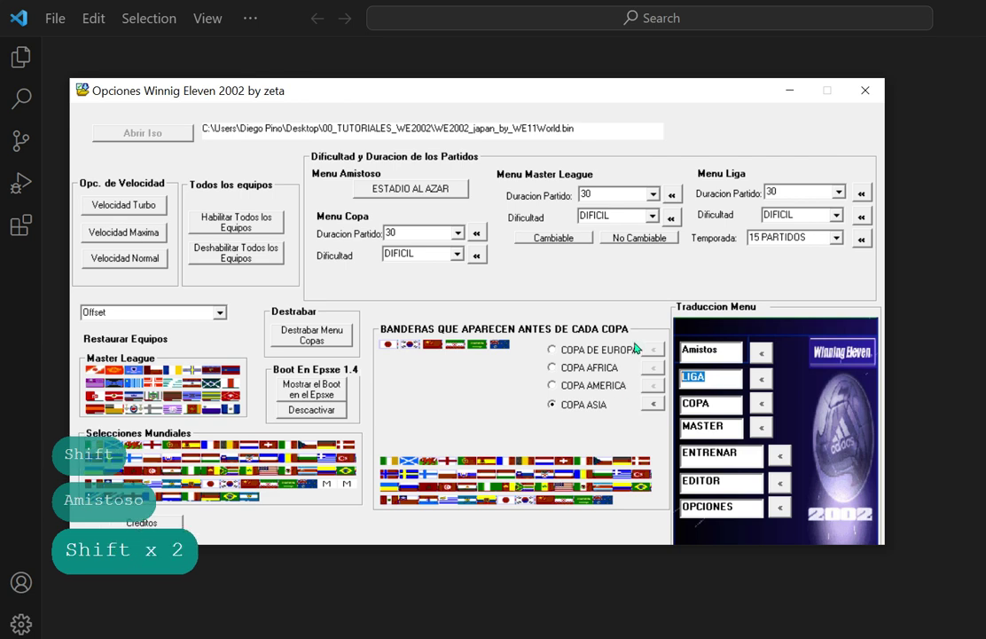
{"action": "type", "text": "L"}
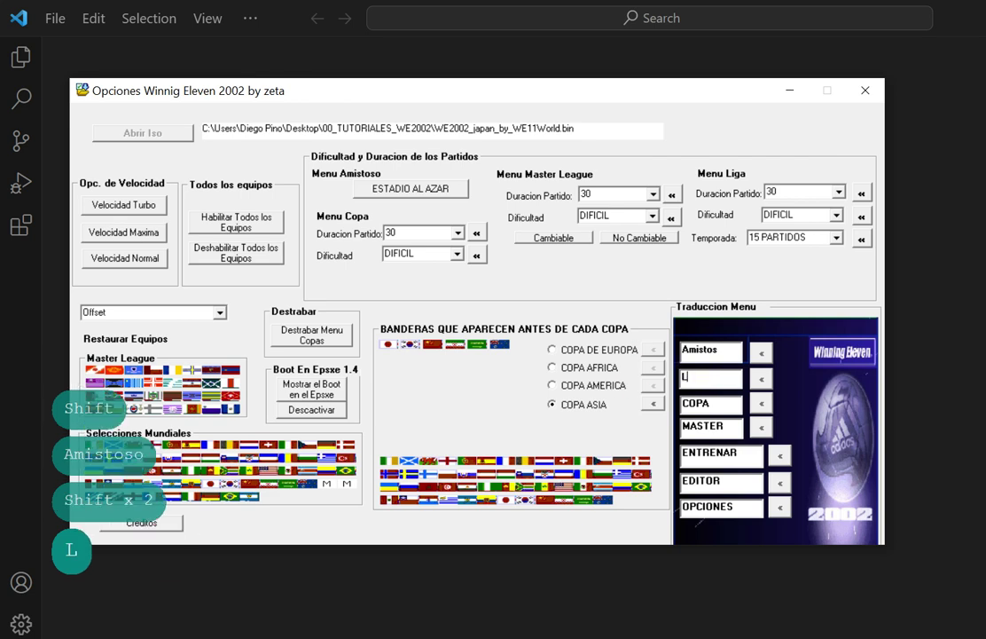
{"action": "key", "text": "BackSpace"}
{"action": "key", "text": "shift"}
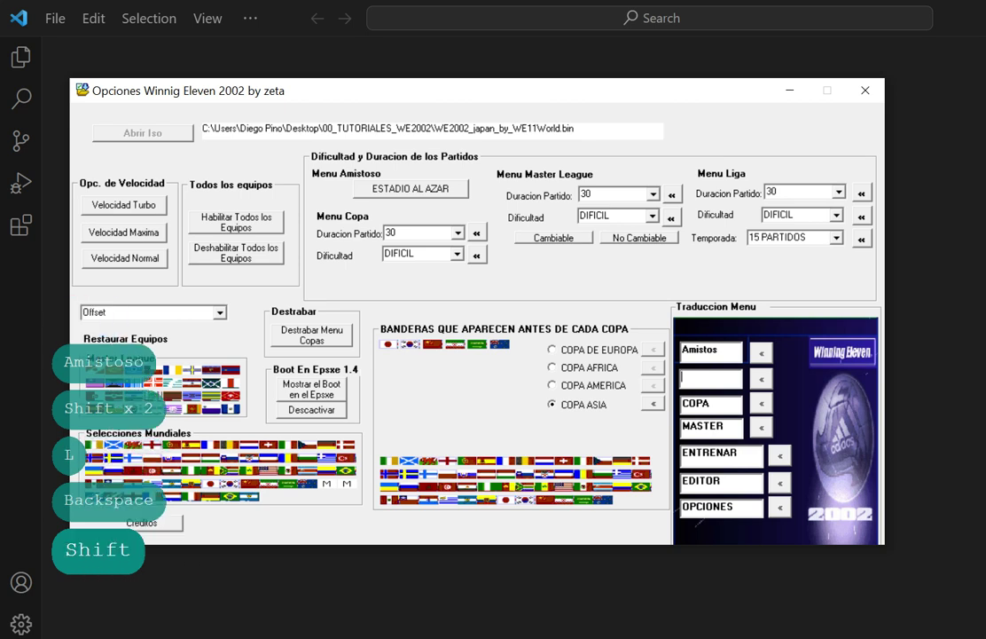
{"action": "type", "text": "L"}
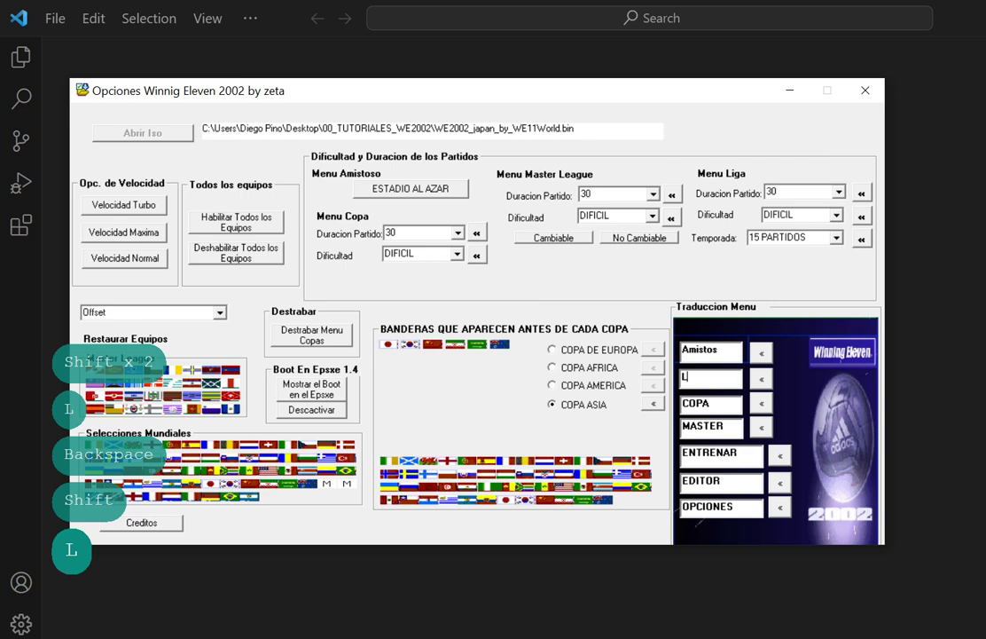
{"action": "key", "text": "BackSpace"}
{"action": "type", "text": "Pol"}
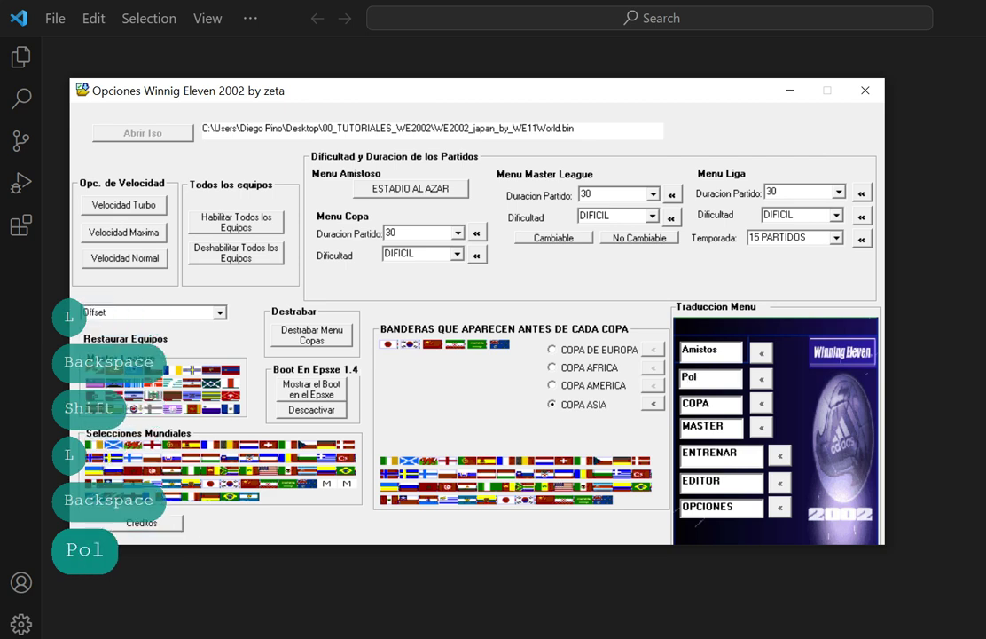
{"action": "type", "text": "oni"}
Change the COPA menu label to Master and the MASTER menu label to COPA.
{"action": "double_click", "coordinate": [710, 406]}
{"action": "type", "text": "Maste"}
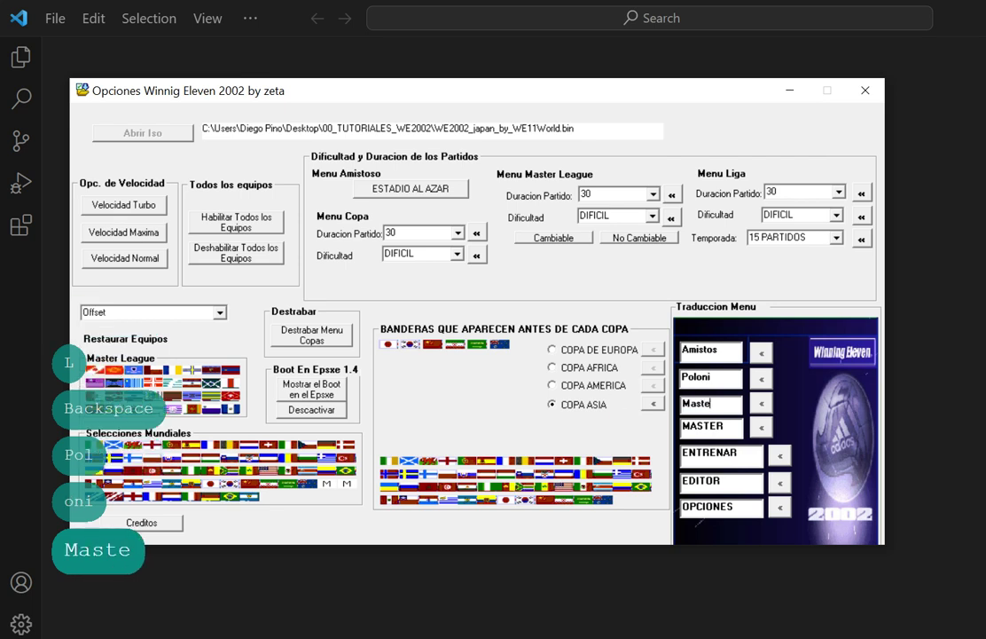
{"action": "type", "text": "r"}
{"action": "key", "text": "Tab"}
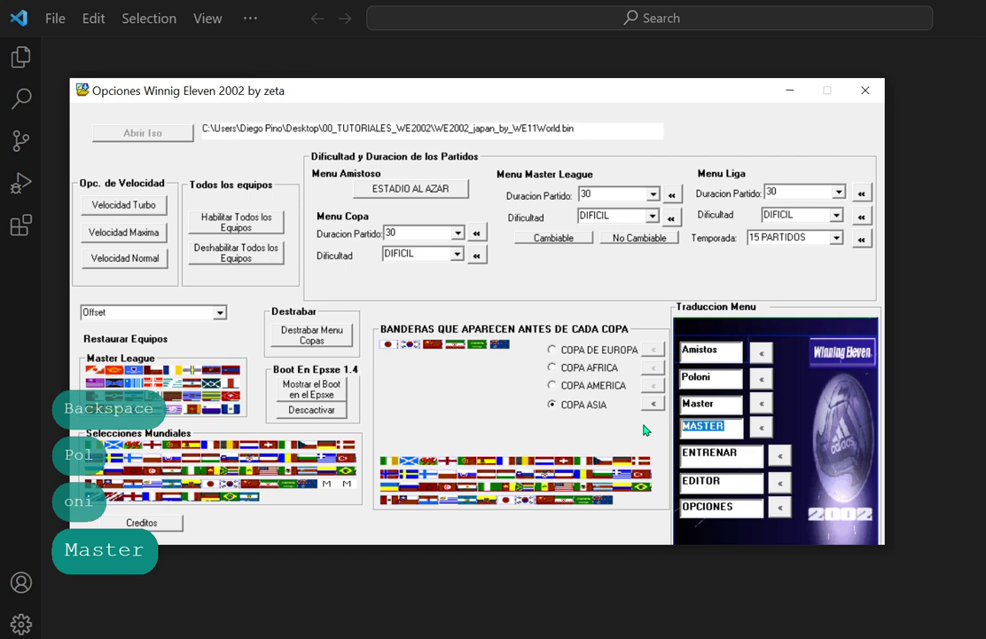
{"action": "type", "text": "COPA"}
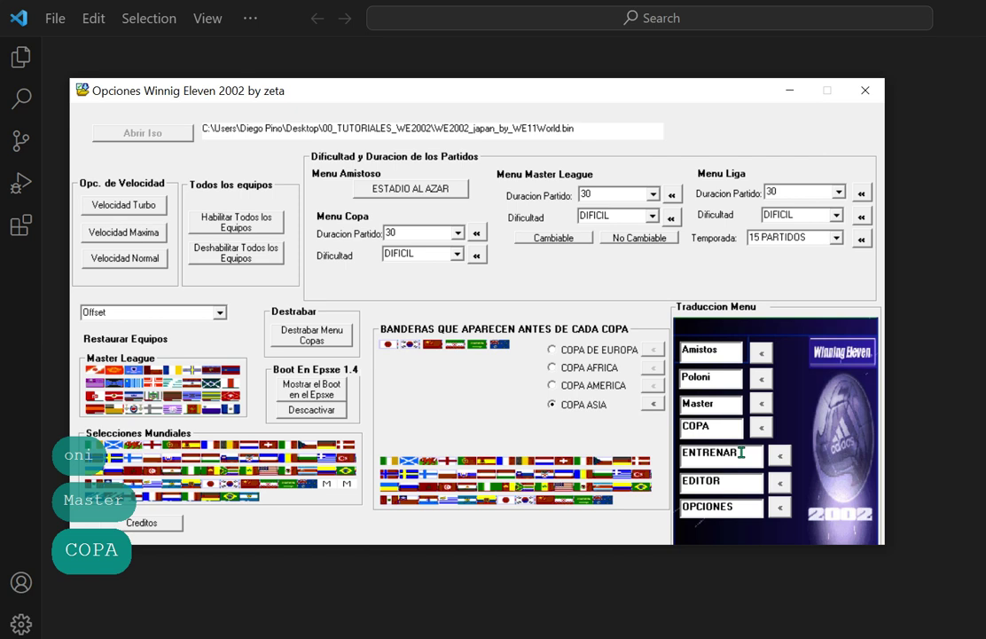
Replace the OPCIONES menu label with Finales and write it to the game image.
{"action": "double_click", "coordinate": [739, 452]}
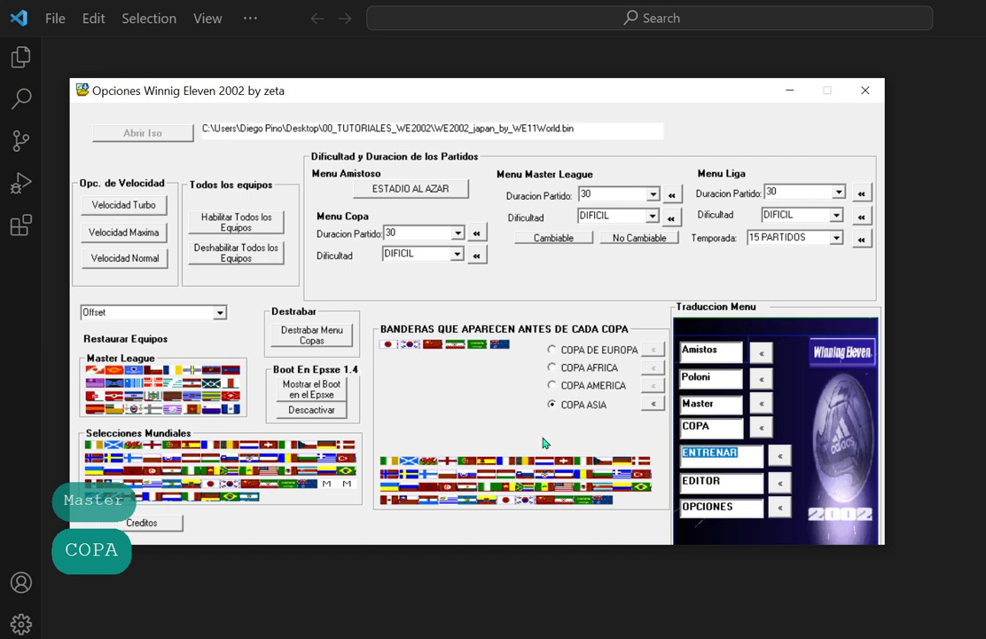
{"action": "double_click", "coordinate": [721, 506]}
{"action": "type", "text": "Fi"}
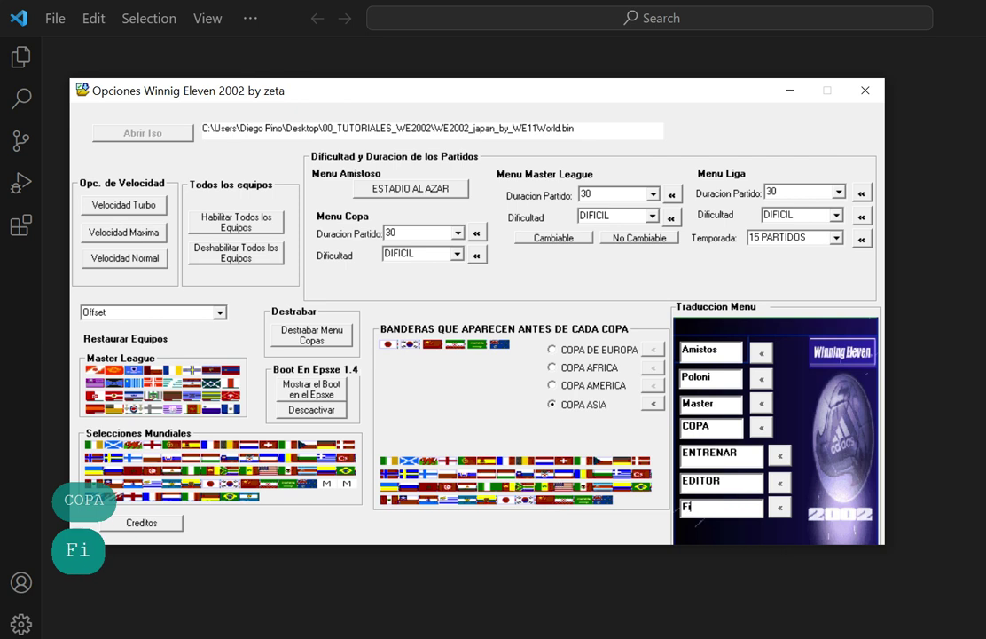
{"action": "type", "text": "nales"}
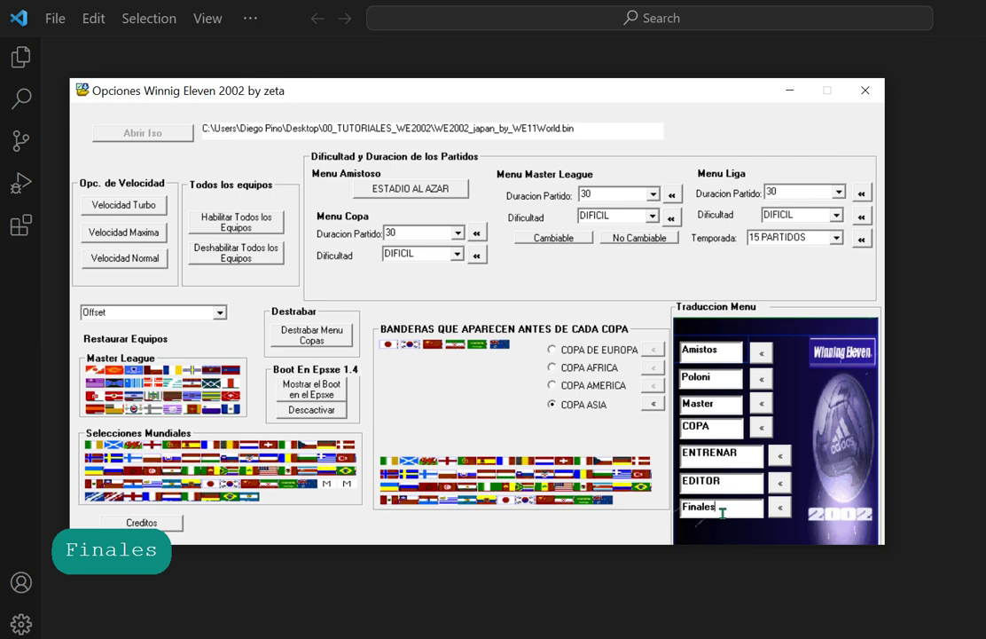
{"action": "left_click", "coordinate": [783, 512]}
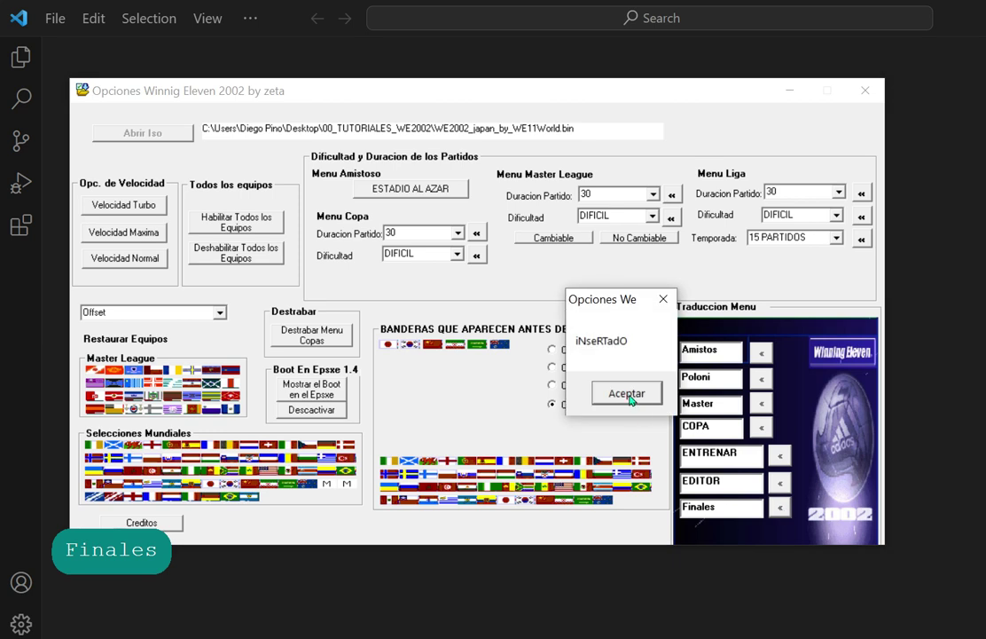
{"action": "left_click", "coordinate": [622, 398]}
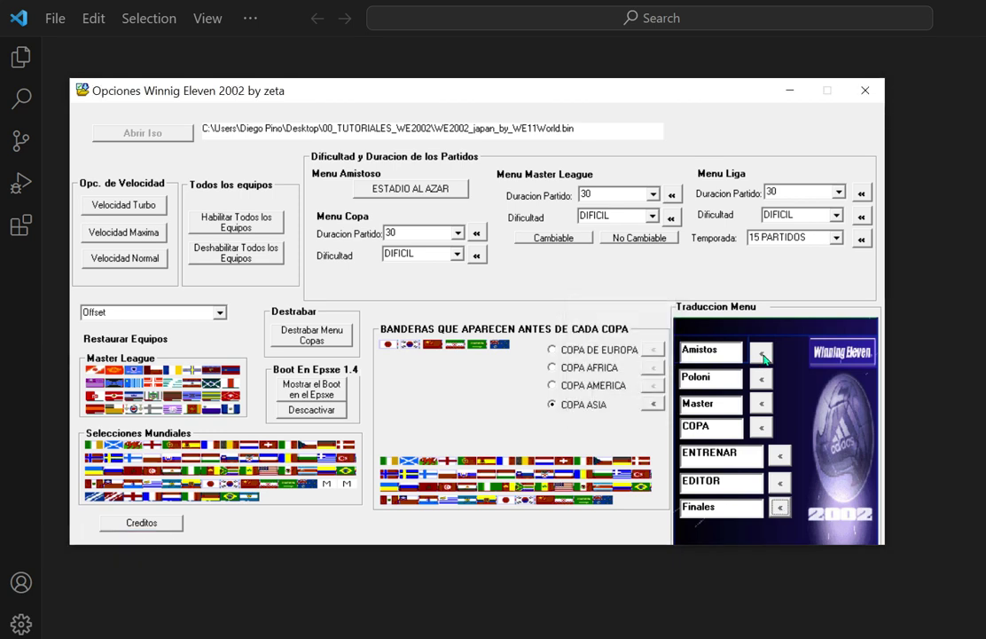
Write the Amistos and Poloni menu labels to the game image.
{"action": "left_click", "coordinate": [609, 401]}
{"action": "left_click", "coordinate": [766, 384]}
{"action": "left_click", "coordinate": [650, 395]}
View the tool's credits and close the Winning Eleven options editor.
{"action": "left_click", "coordinate": [147, 524]}
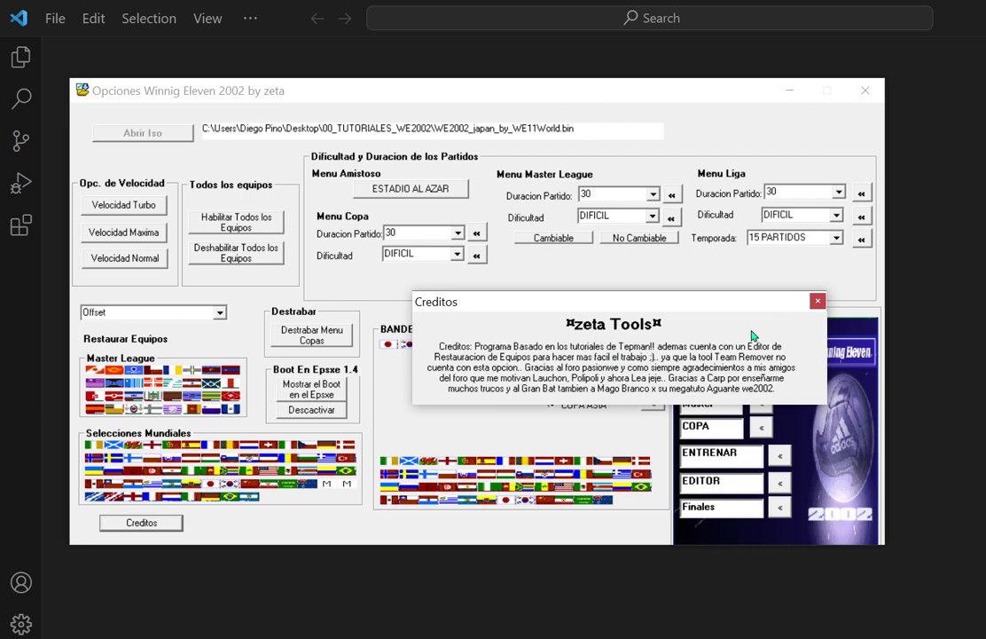
{"action": "left_click", "coordinate": [818, 301]}
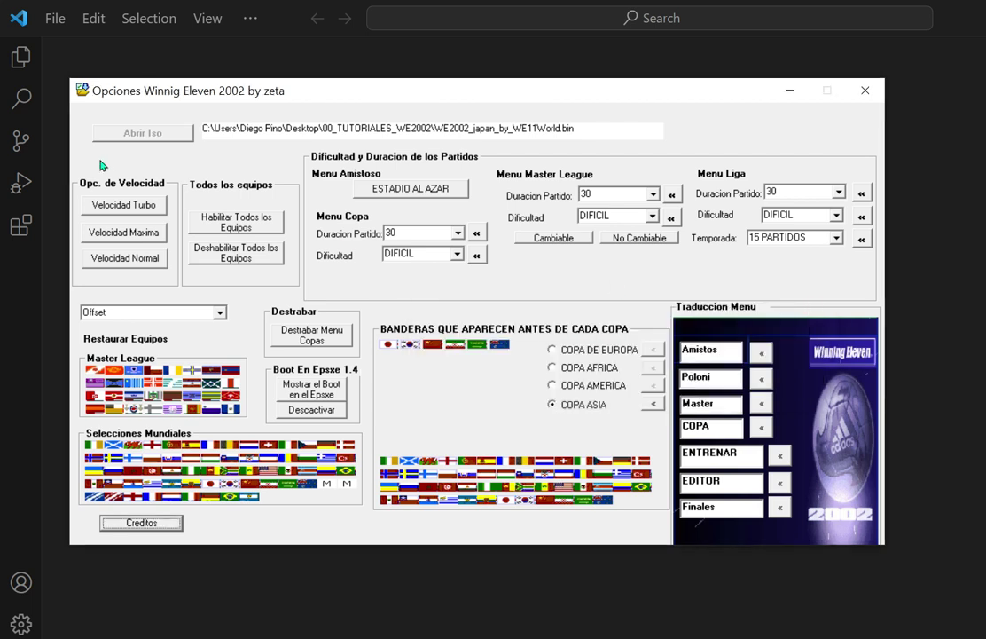
{"action": "left_click", "coordinate": [865, 91]}
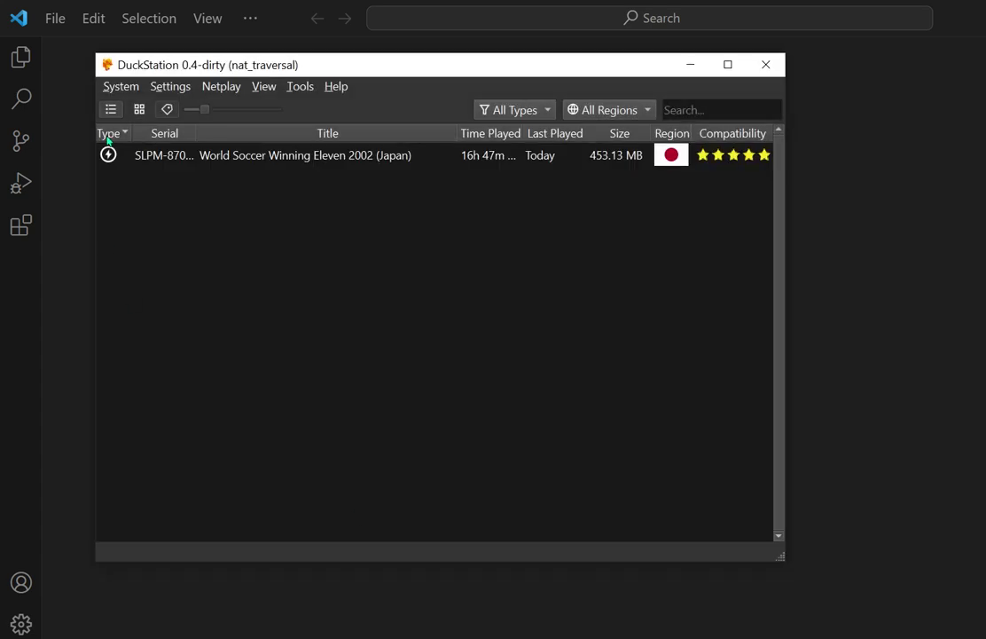
Start the disc image WE2002_japan_by_WE11World.bin from the desktop's 00_TUTORIALES_WE2002 folder.
{"action": "left_click", "coordinate": [113, 89]}
{"action": "left_click", "coordinate": [124, 104]}
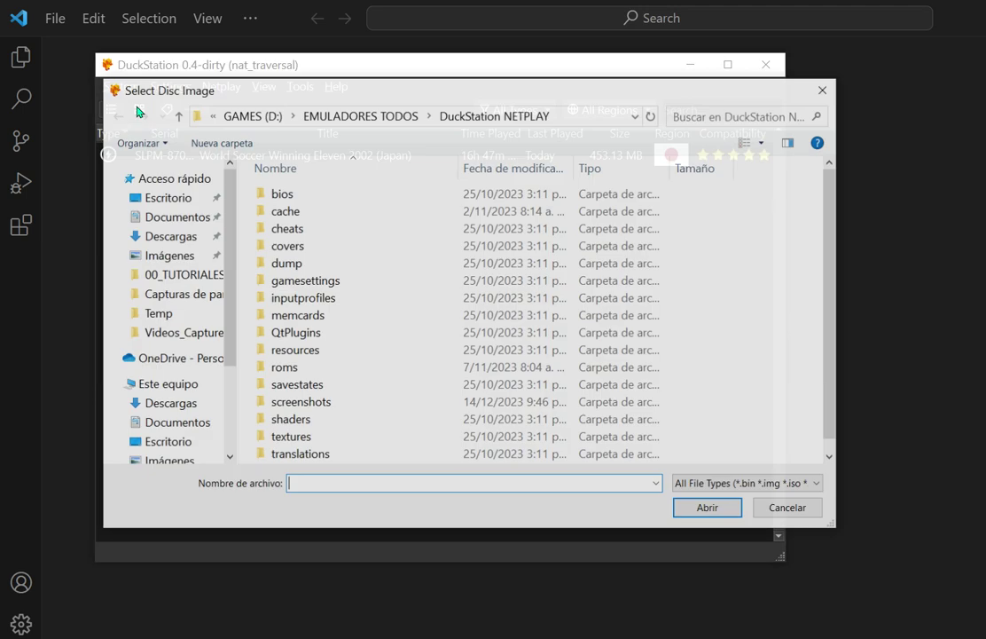
{"action": "scroll", "coordinate": [169, 257], "scroll_direction": "up", "scroll_amount": 2}
{"action": "scroll", "coordinate": [169, 257], "scroll_direction": "down", "scroll_amount": 2}
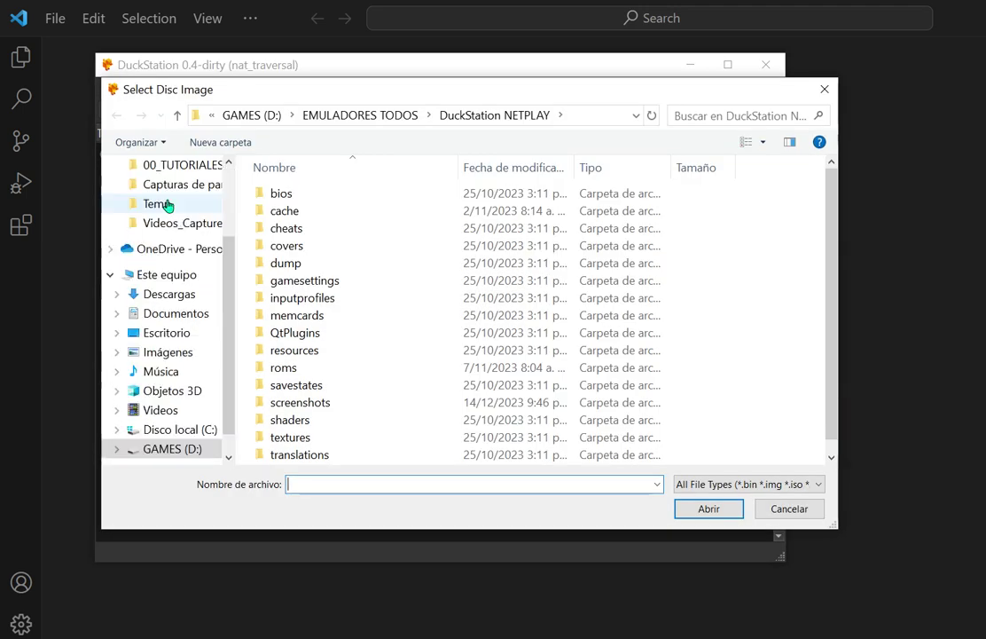
{"action": "left_click", "coordinate": [159, 204]}
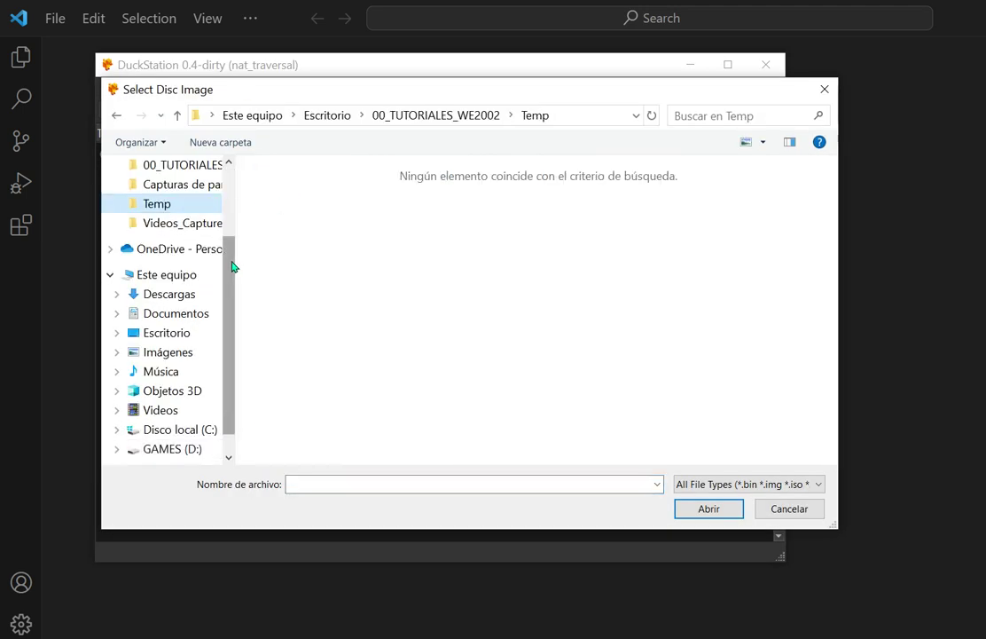
{"action": "left_click_drag", "start_coordinate": [230, 269], "coordinate": [233, 166]}
{"action": "left_click", "coordinate": [165, 197]}
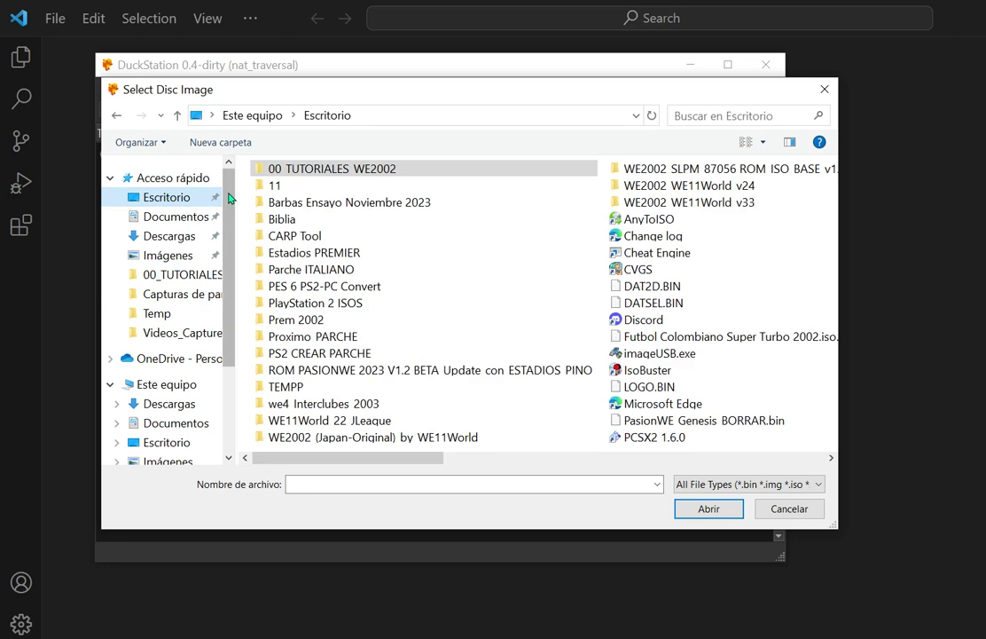
{"action": "double_click", "coordinate": [278, 165]}
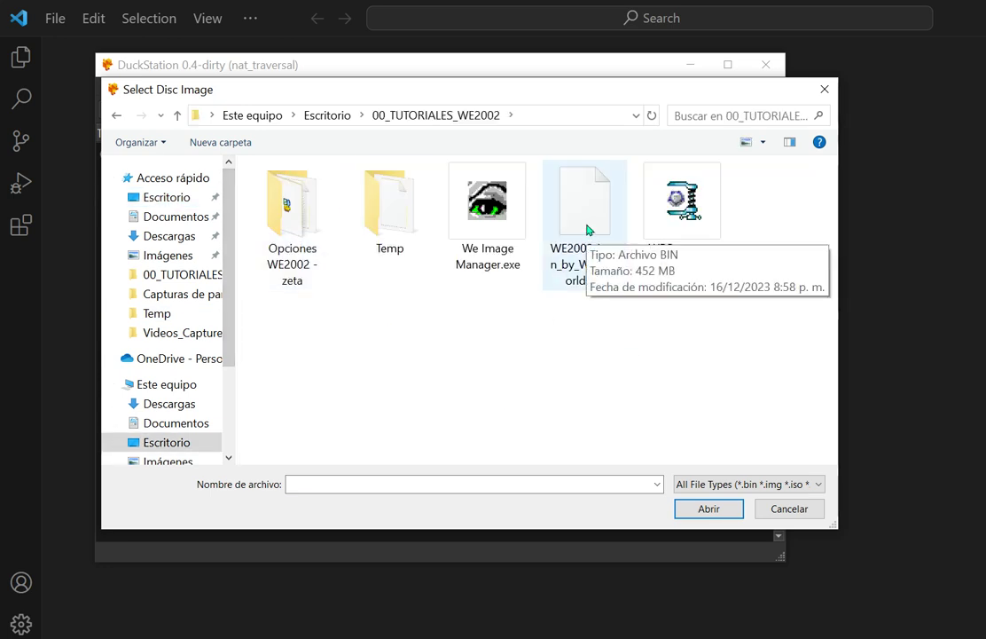
{"action": "double_click", "coordinate": [301, 235]}
{"action": "left_click", "coordinate": [178, 115]}
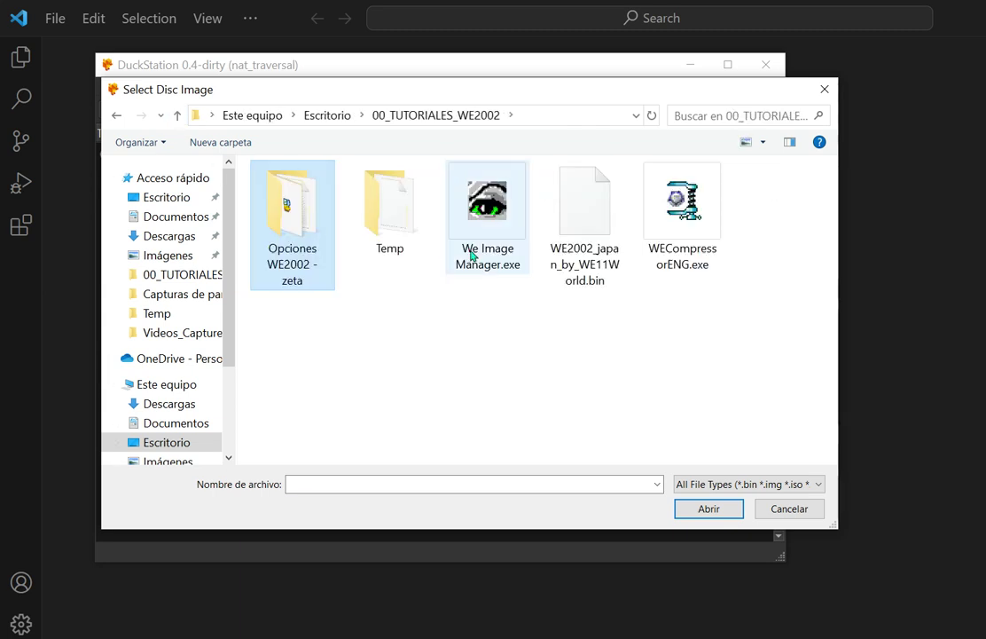
{"action": "double_click", "coordinate": [568, 288]}
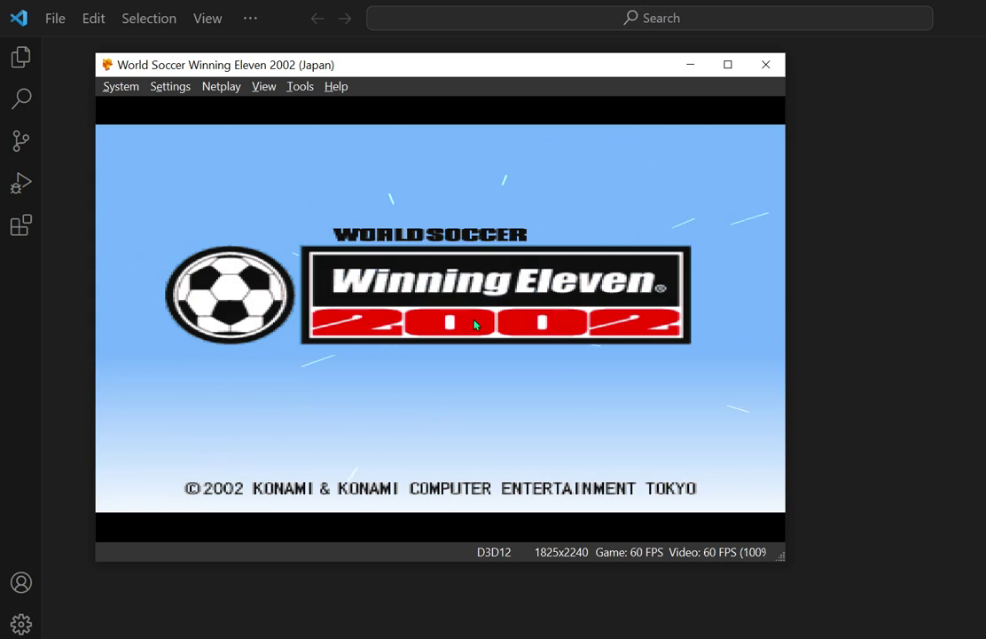
Enter the game's main menu and examine the edited labels by moving through all seven entries.
{"action": "key", "text": "Return"}
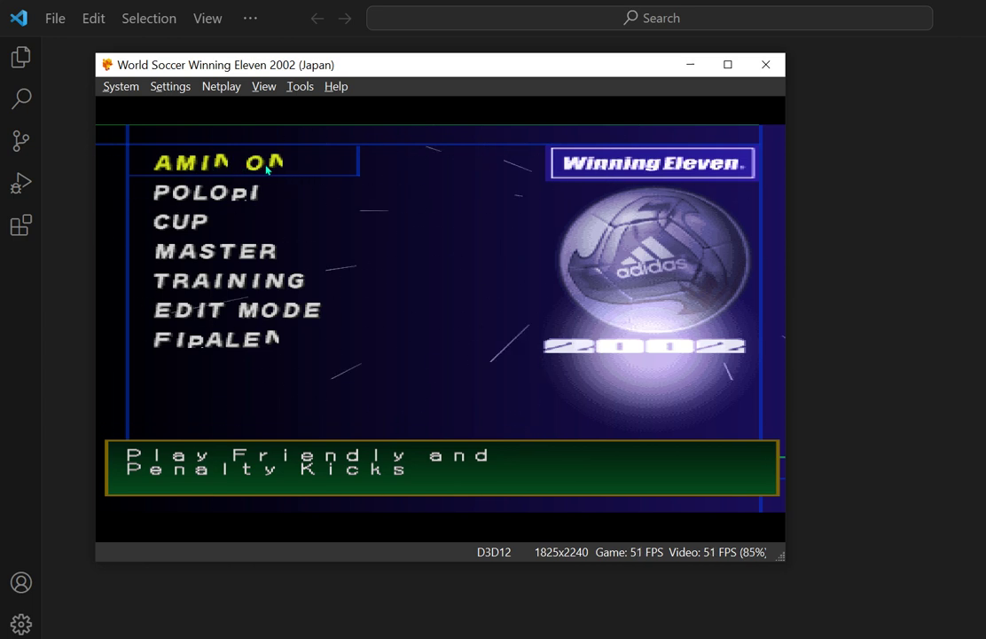
{"action": "key", "text": "Down"}
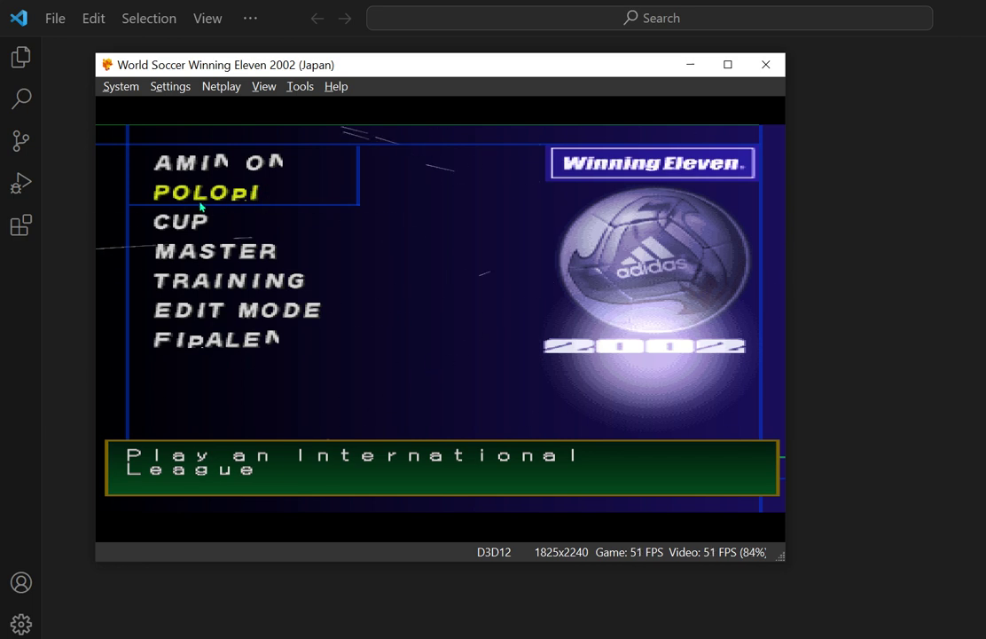
{"action": "key", "text": "Down"}
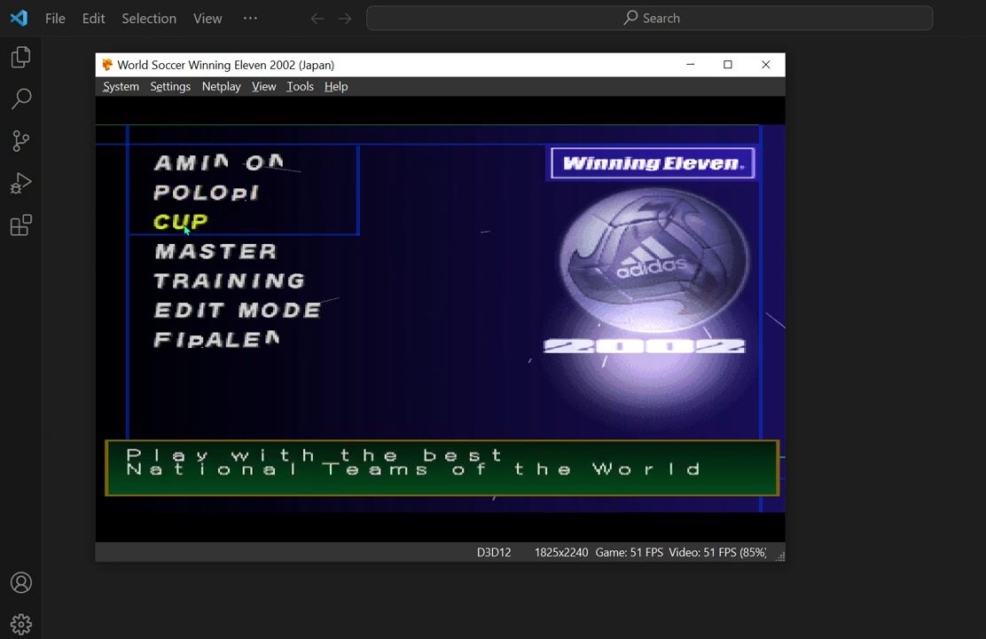
{"action": "key", "text": "Down"}
{"action": "key", "text": "Up"}
{"action": "key", "text": "Down"}
{"action": "key", "text": "Down"}
{"action": "key", "text": "Down"}
{"action": "key", "text": "Down"}
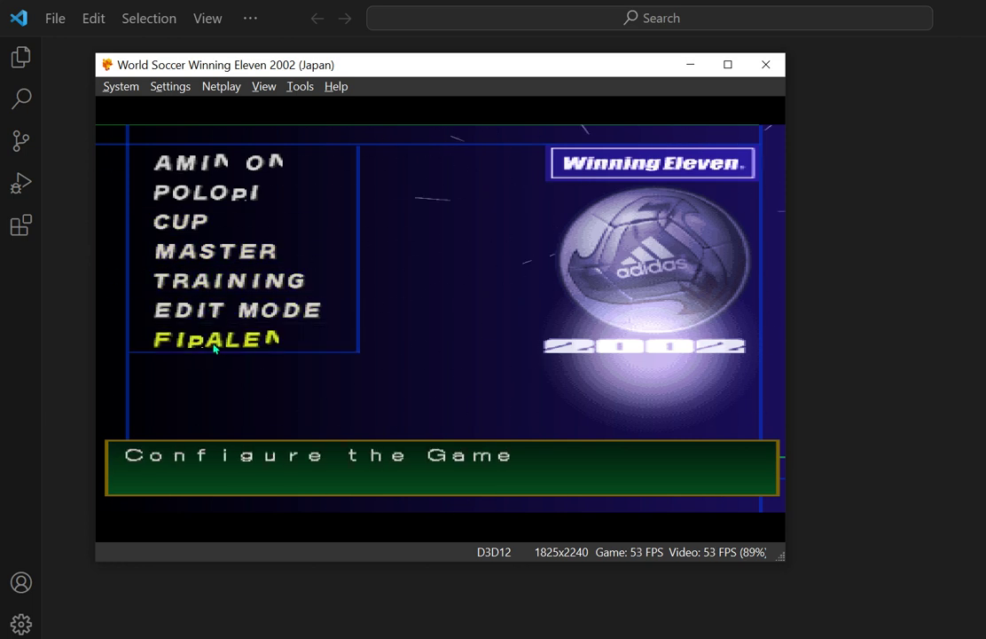
{"action": "key", "text": "Up"}
{"action": "key", "text": "Up"}
{"action": "key", "text": "Up"}
{"action": "key", "text": "Up"}
{"action": "key", "text": "Up"}
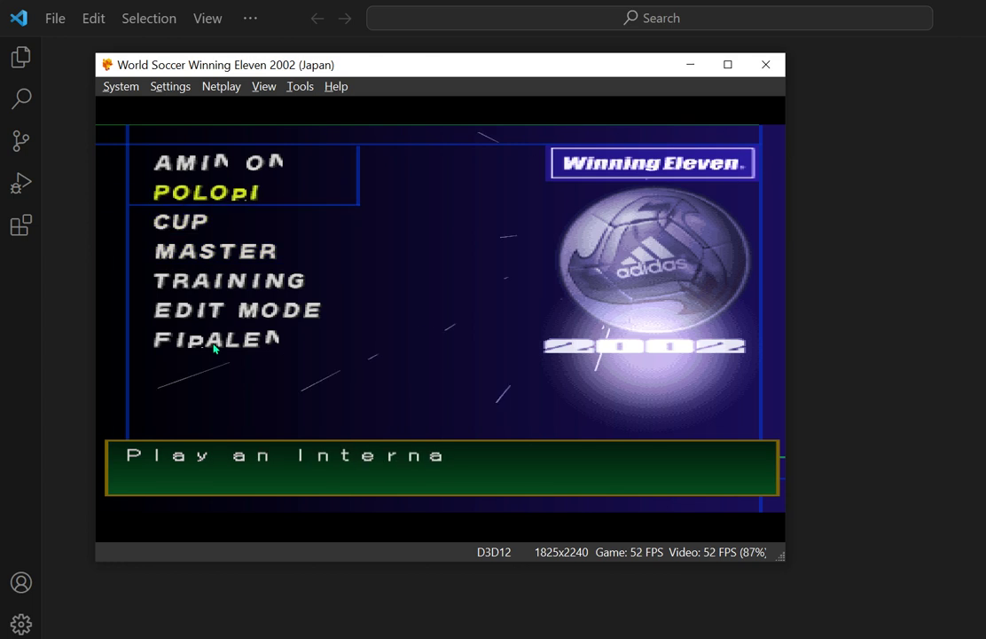
{"action": "key", "text": "Down"}
{"action": "key", "text": "Down"}
{"action": "key", "text": "Up"}
{"action": "key", "text": "Up"}
{"action": "key", "text": "Up"}
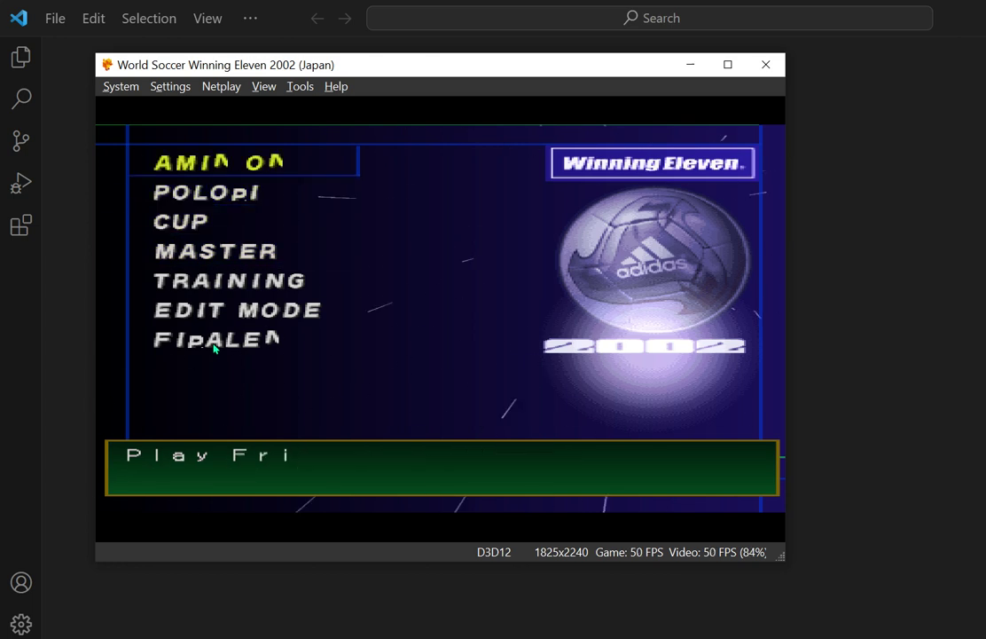
Enter the friendly match mode from the first main menu entry and proceed to its team selection.
{"action": "key", "text": "Return"}
{"action": "key", "text": "Return"}
{"action": "key", "text": "Return"}
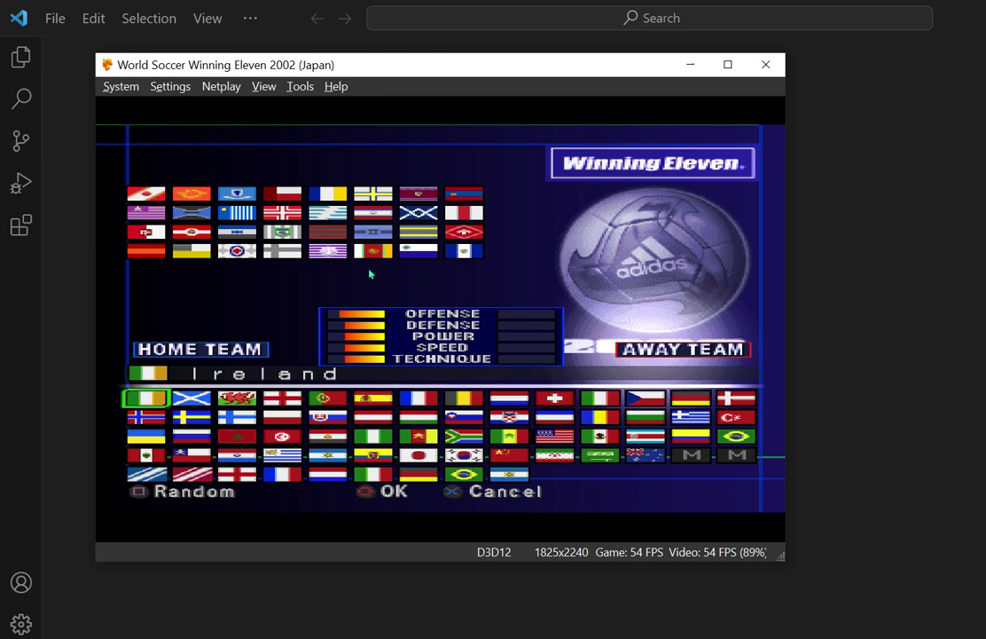
Browse the national teams and choose the fourth club in the upper grid's first row as the home team.
{"action": "key", "text": "d"}
{"action": "key", "text": "d"}
{"action": "key", "text": "d"}
{"action": "key", "text": "d"}
{"action": "key", "text": "d"}
{"action": "key", "text": "d"}
{"action": "key", "text": "d"}
{"action": "key", "text": "d"}
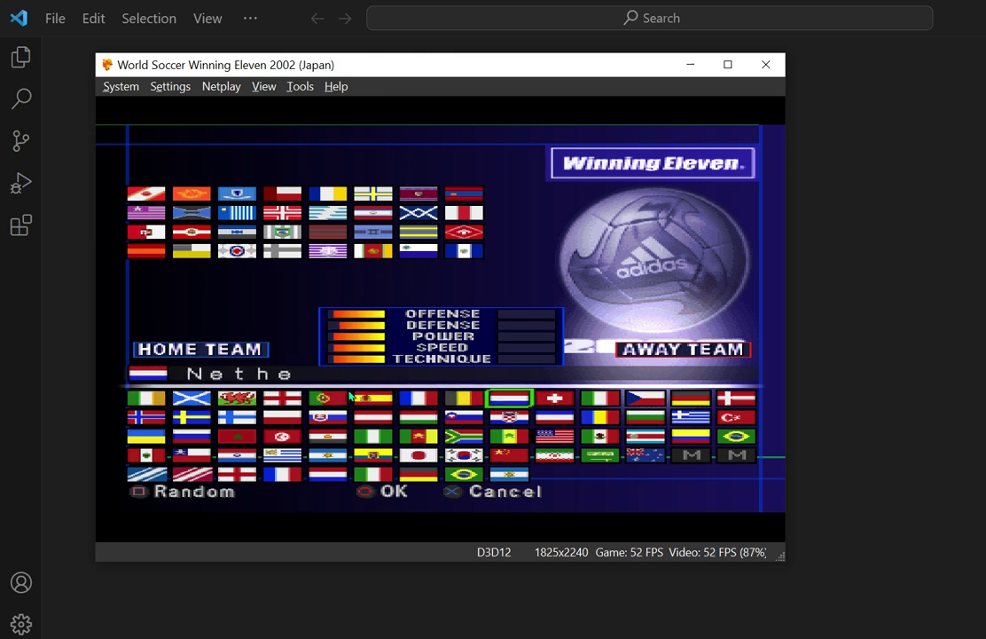
{"action": "key", "text": "d"}
{"action": "key", "text": "s"}
{"action": "key", "text": "s"}
{"action": "key", "text": "d"}
{"action": "key", "text": "d"}
{"action": "key", "text": "d"}
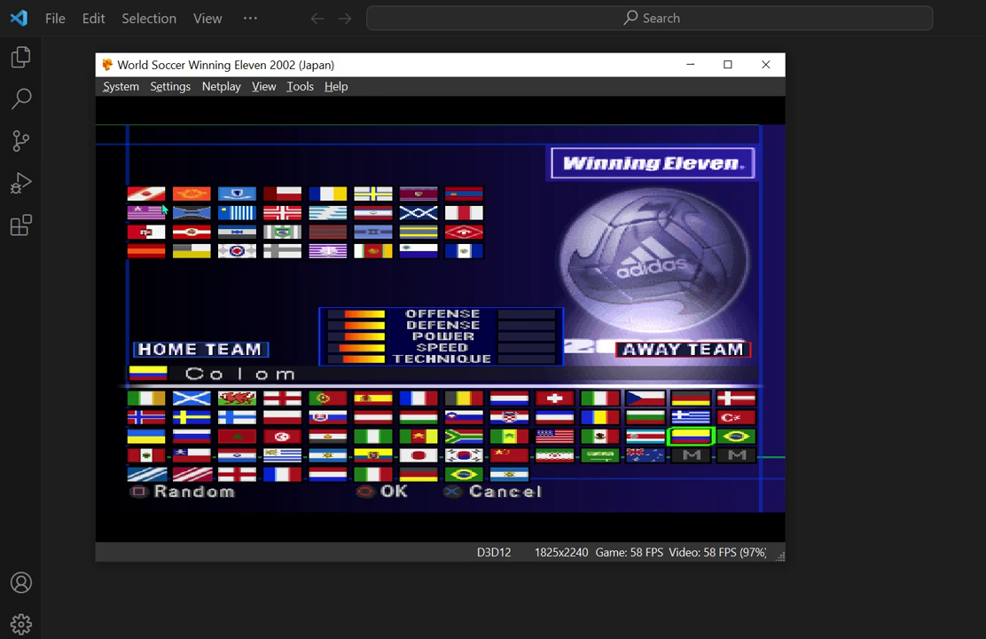
{"action": "key", "text": "w"}
{"action": "key", "text": "w"}
{"action": "key", "text": "w"}
{"action": "key", "text": "a"}
{"action": "key", "text": "a"}
{"action": "key", "text": "w"}
{"action": "key", "text": "w"}
{"action": "key", "text": "w"}
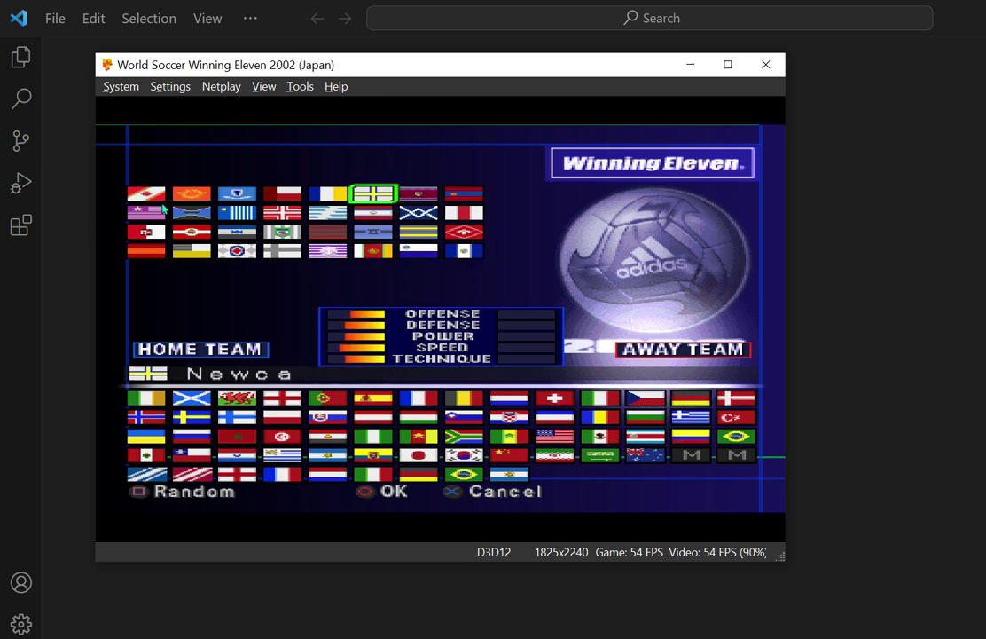
{"action": "key", "text": "a"}
{"action": "key", "text": "a"}
{"action": "key", "text": "l"}
Choose the eighth club in the upper grid's first row as the away team and open the match settings.
{"action": "key", "text": "w"}
{"action": "key", "text": "w"}
{"action": "key", "text": "w"}
{"action": "key", "text": "l"}
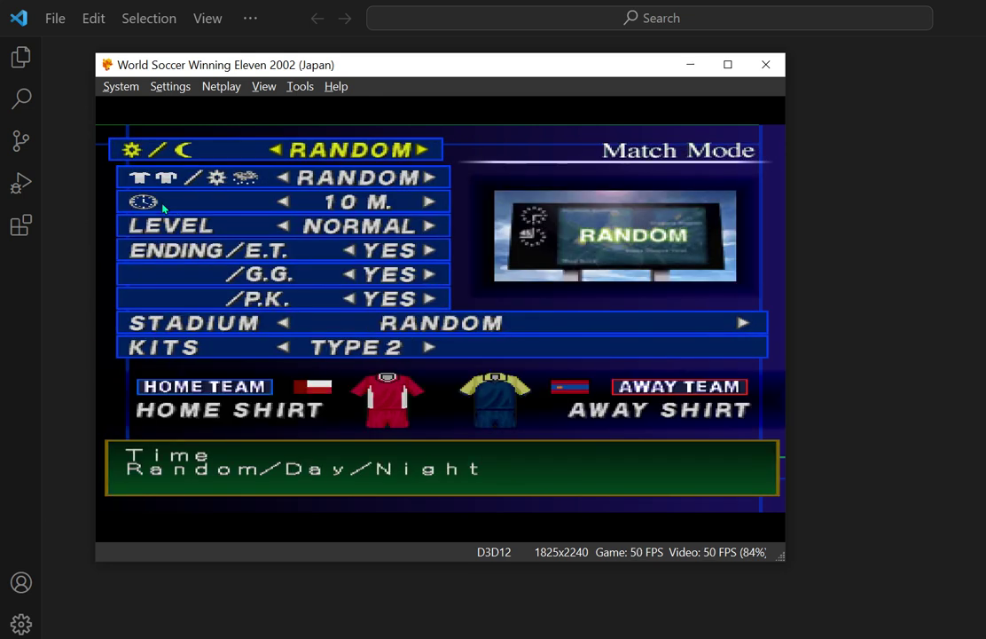
Cycle through the match difficulty levels and set LEVEL to HARD.
{"action": "key", "text": "s"}
{"action": "key", "text": "s"}
{"action": "key", "text": "s"}
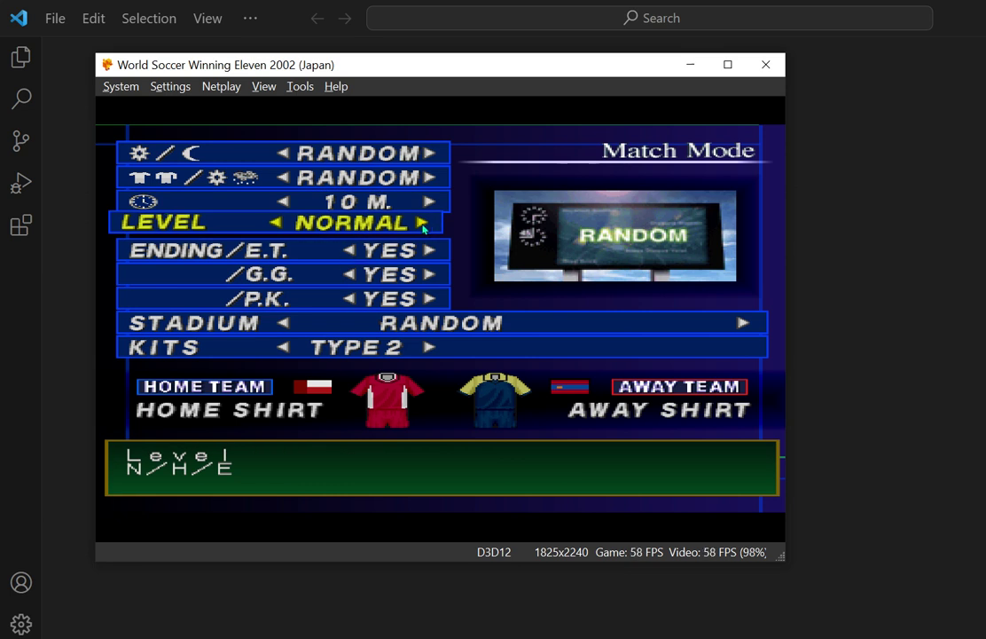
{"action": "key", "text": "d"}
{"action": "key", "text": "d"}
{"action": "key", "text": "a"}
{"action": "key", "text": "a"}
{"action": "key", "text": "d"}
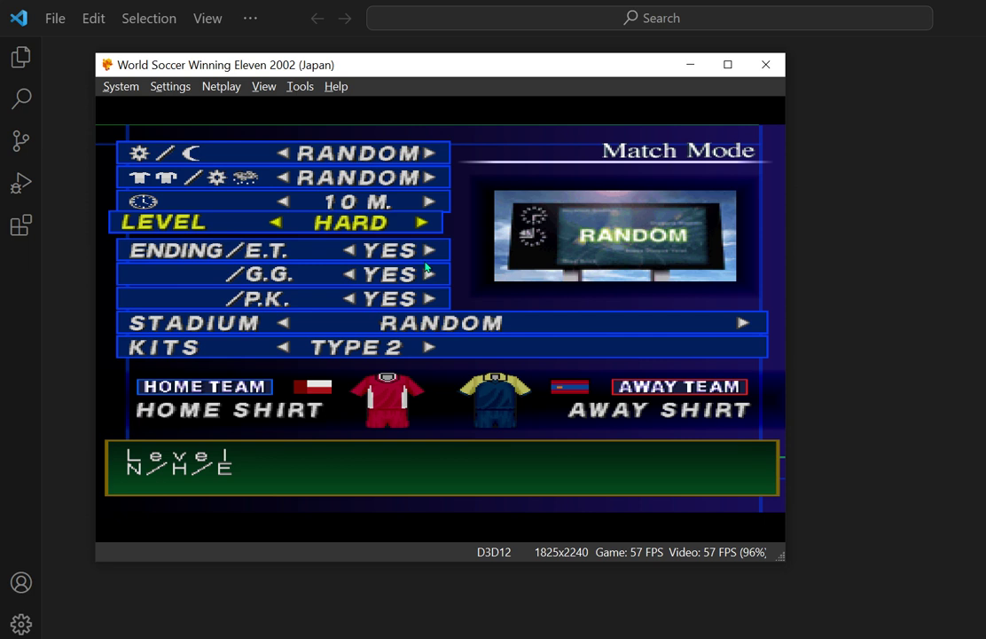
Look through the remaining match settings, from weather and duration down to stadium and kits.
{"action": "key", "text": "w"}
{"action": "key", "text": "w"}
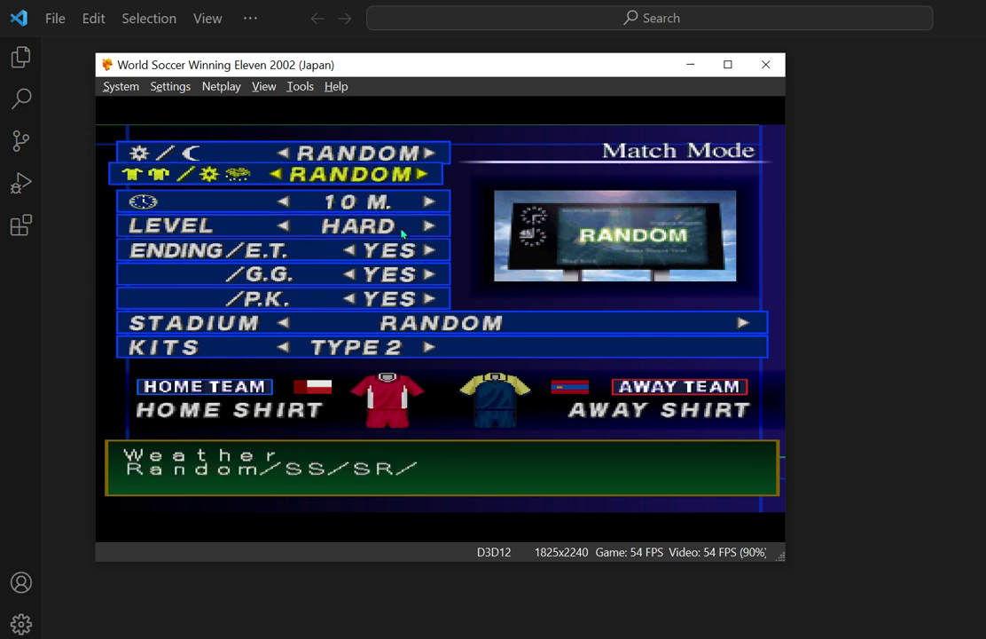
{"action": "key", "text": "s"}
{"action": "key", "text": "w"}
{"action": "key", "text": "s"}
{"action": "key", "text": "s"}
{"action": "key", "text": "s"}
{"action": "key", "text": "s"}
{"action": "key", "text": "s"}
{"action": "key", "text": "s"}
{"action": "key", "text": "s"}
{"action": "key", "text": "w"}
{"action": "key", "text": "s"}
{"action": "key", "text": "d"}
{"action": "key", "text": "d"}
{"action": "key", "text": "d"}
Start the match to test the modified image and close the emulator after some play.
{"action": "key", "text": "Return"}
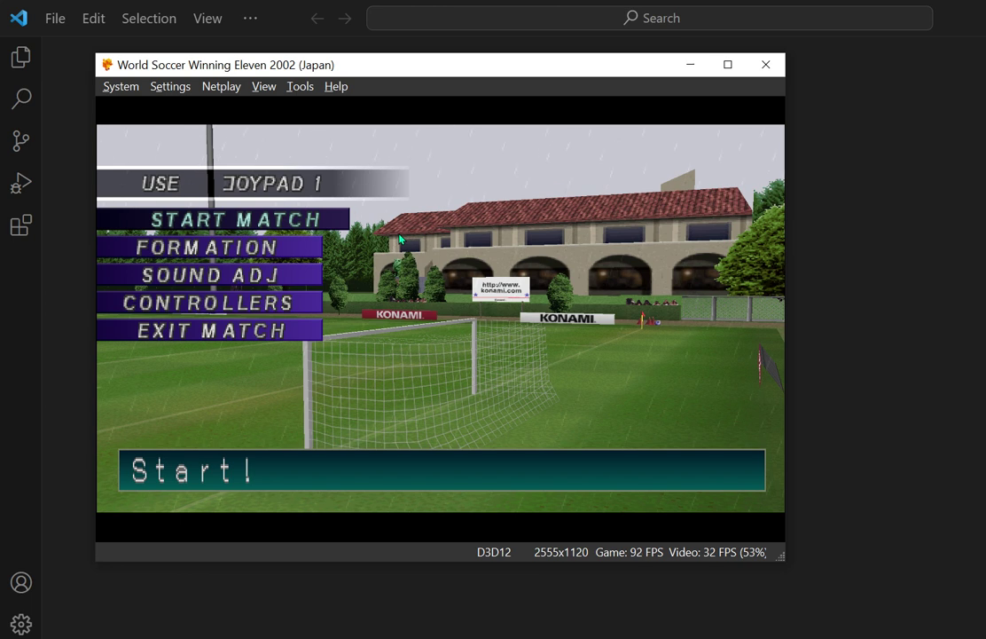
{"action": "key", "text": "Return"}
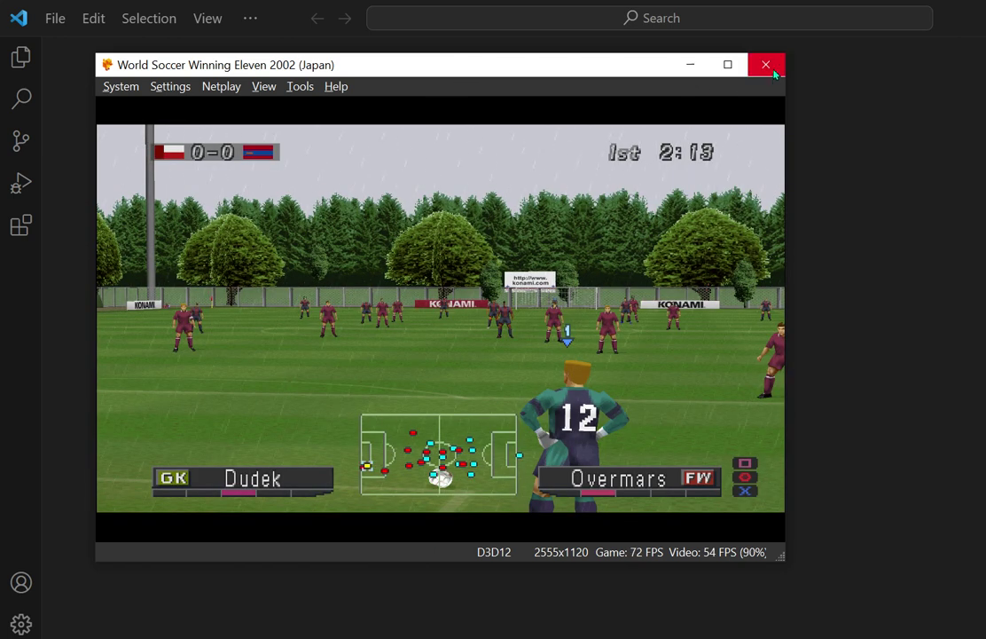
{"action": "left_click", "coordinate": [765, 64]}
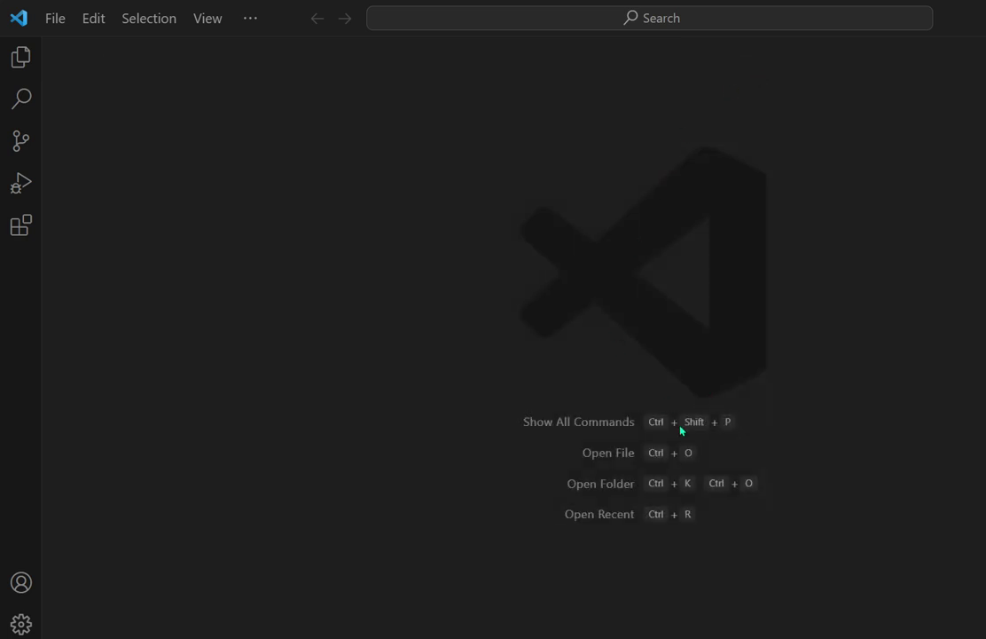
Switch to File Explorer and run Opciones We.exe from the Opciones WE2002 - zeta folder in 00_TUTORIALES_WE2002, repositioning its window.
{"action": "key", "text": "super+e"}
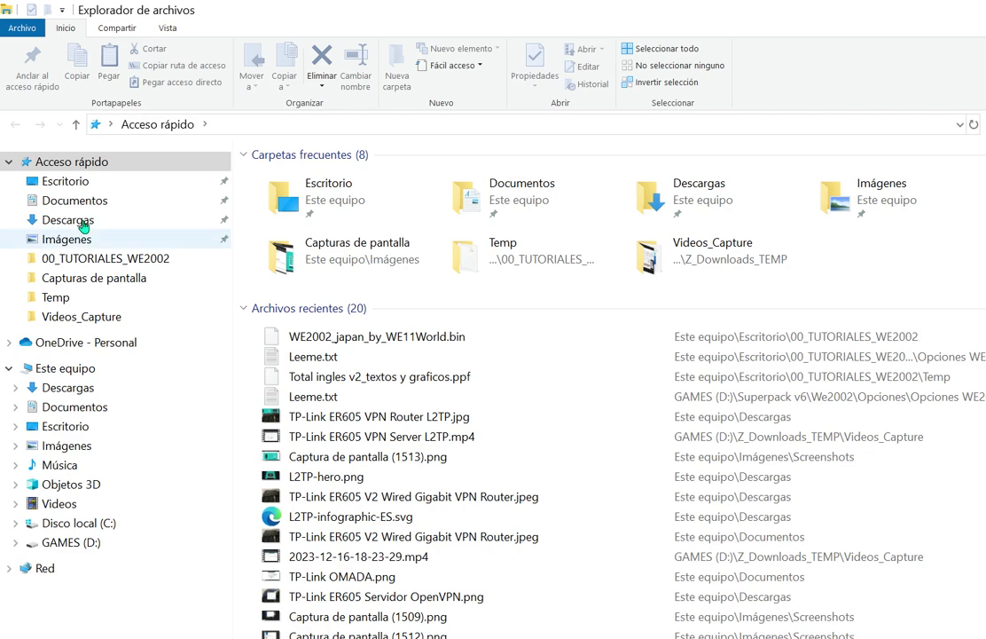
{"action": "left_click", "coordinate": [63, 188]}
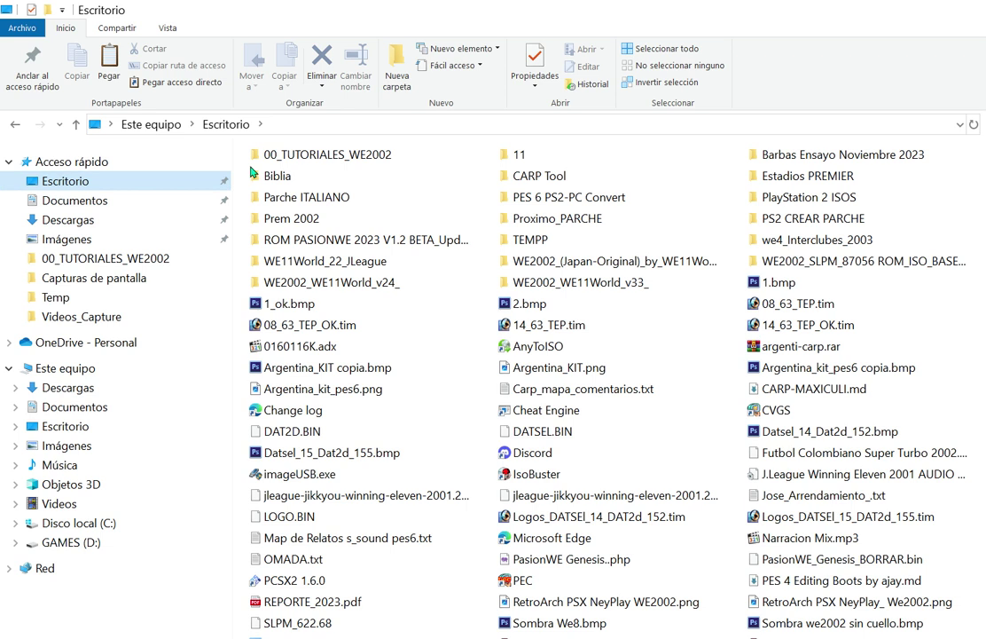
{"action": "double_click", "coordinate": [293, 153]}
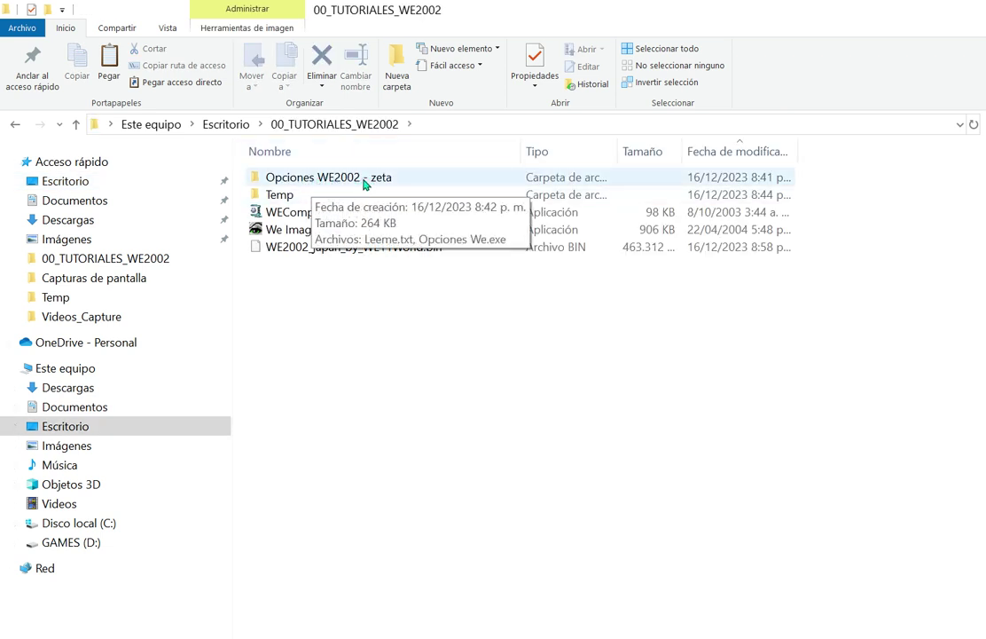
{"action": "double_click", "coordinate": [328, 178]}
{"action": "double_click", "coordinate": [307, 195]}
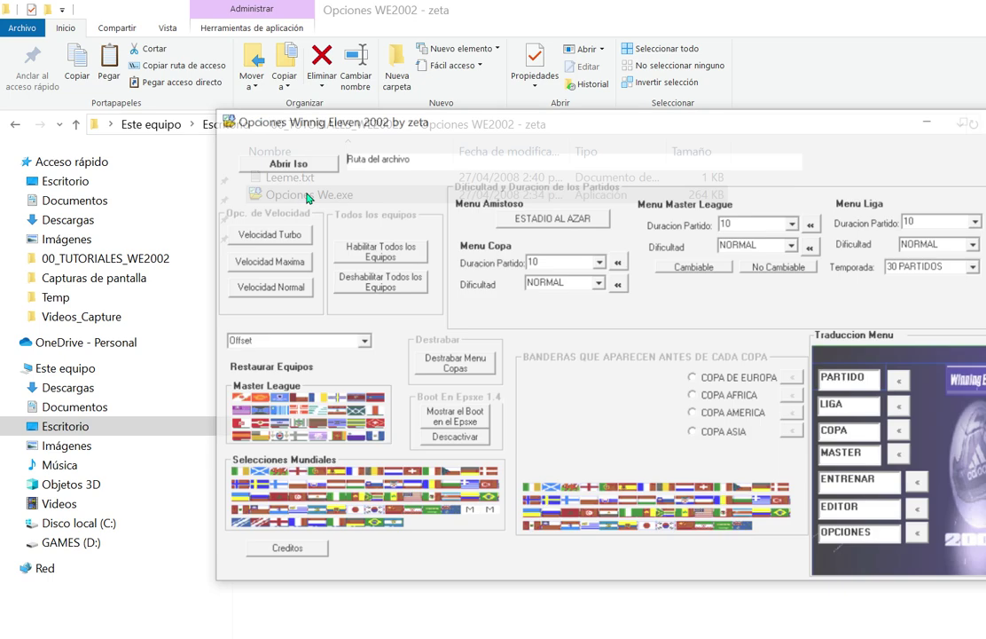
{"action": "left_click_drag", "start_coordinate": [496, 121], "coordinate": [302, 77]}
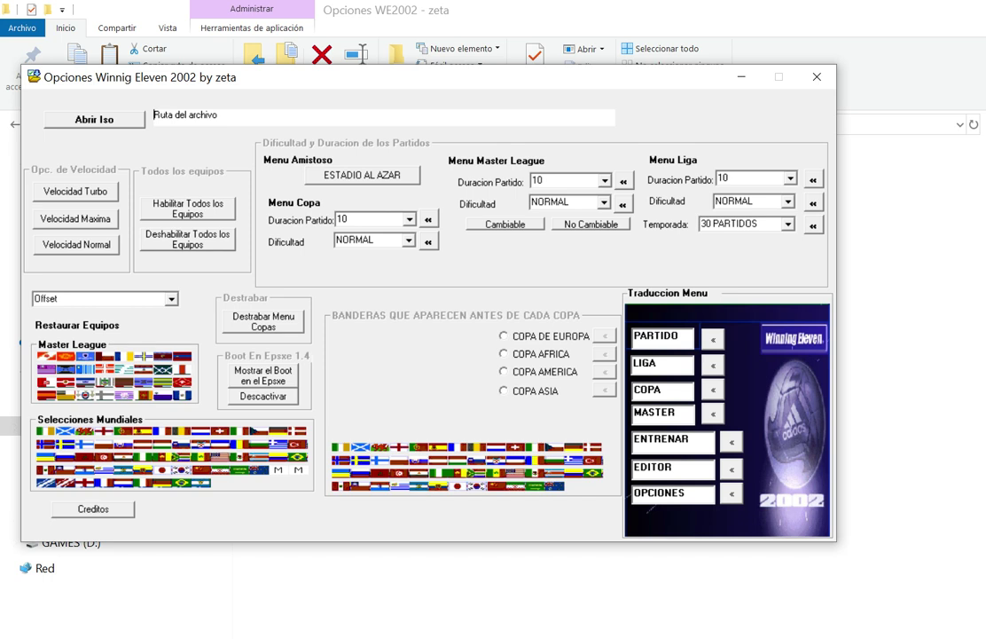
{"action": "left_click", "coordinate": [704, 546]}
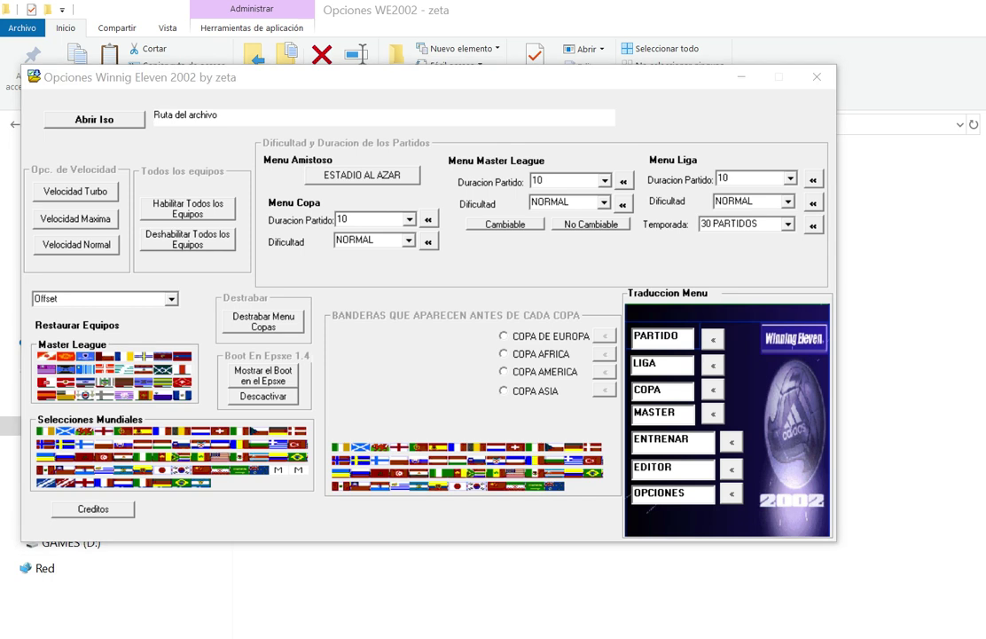